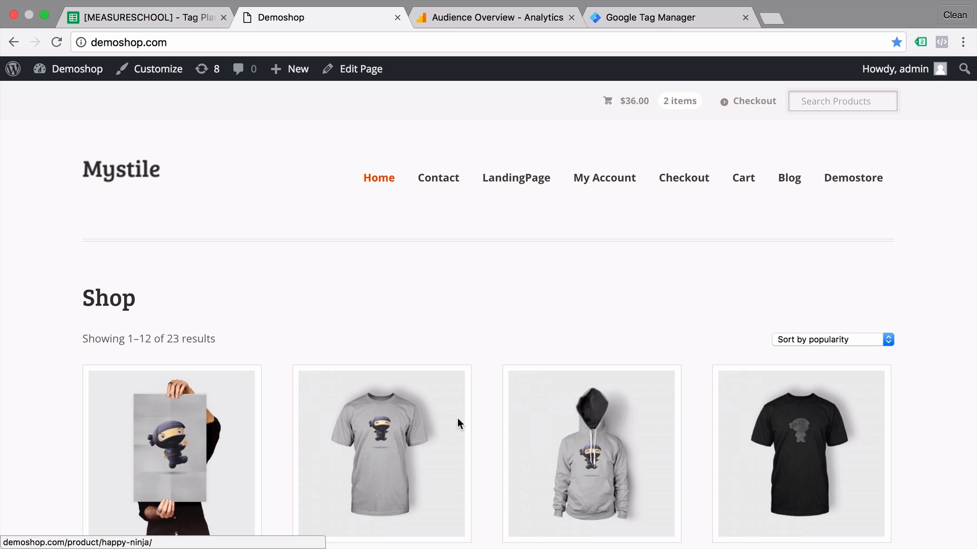
- Inspect the Demoshop page's Google Analytics tag in Tag Assistant, including its code snippet and the page source, and return to the shop
click(917, 40)
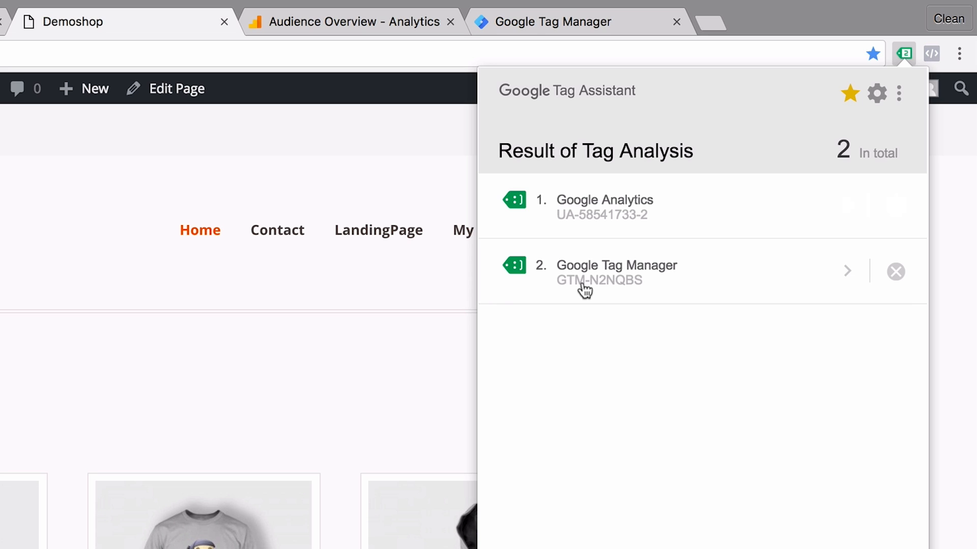
click(600, 214)
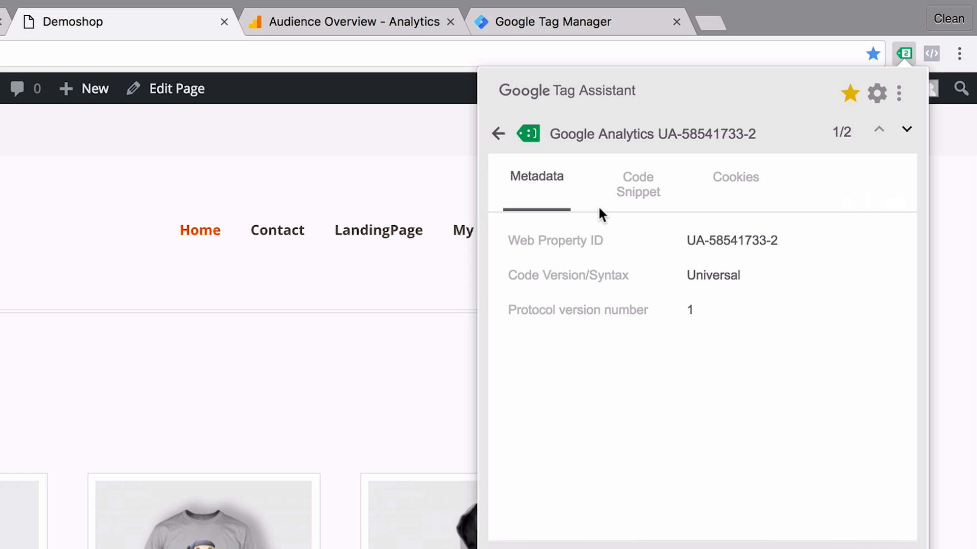
click(632, 200)
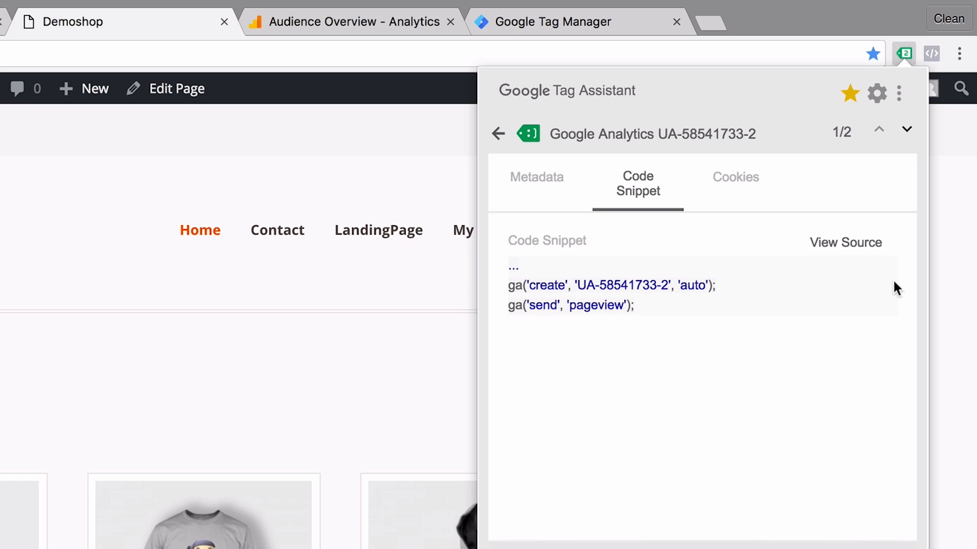
click(859, 249)
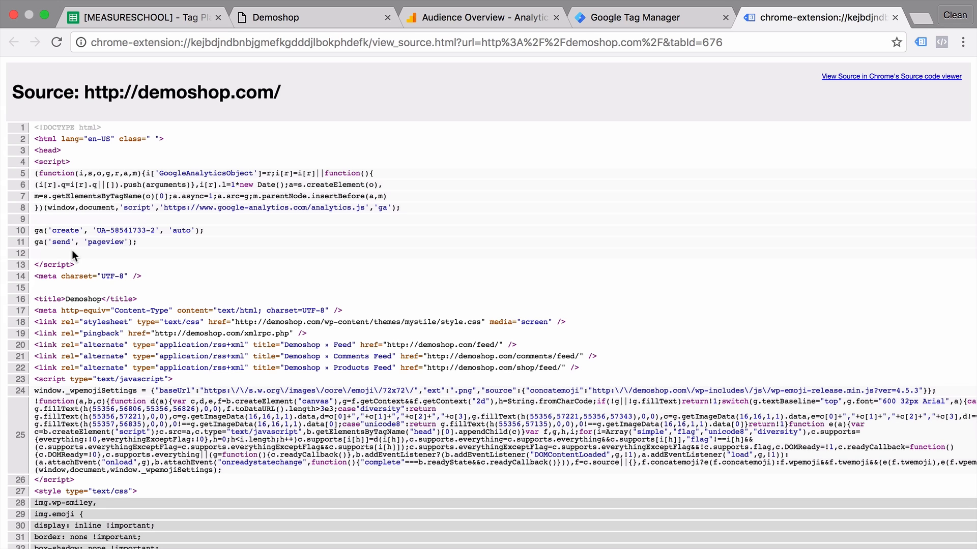
click(352, 20)
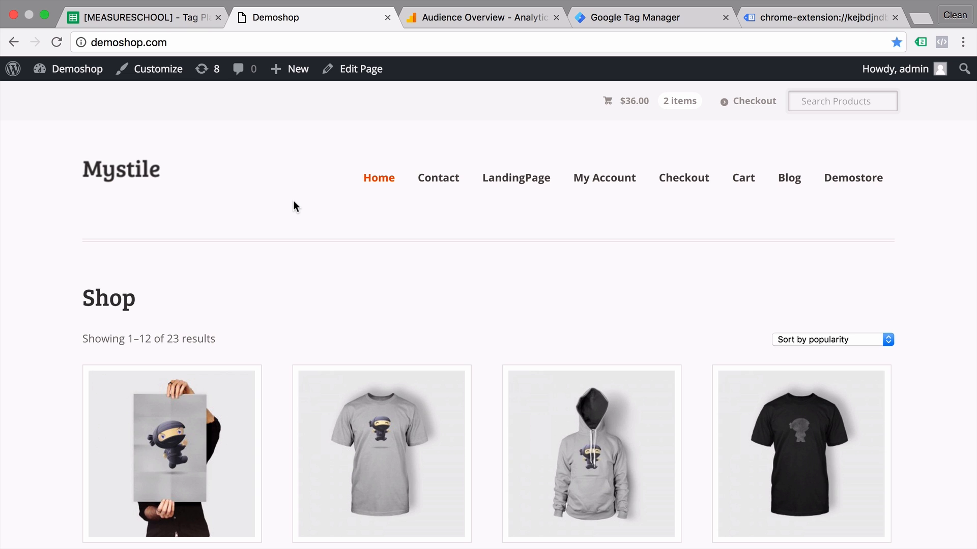
- Switch to the Tag Plan Template spreadsheet and review its column headings and the GA Event Tracking and Conversion Tracking sheets
click(175, 21)
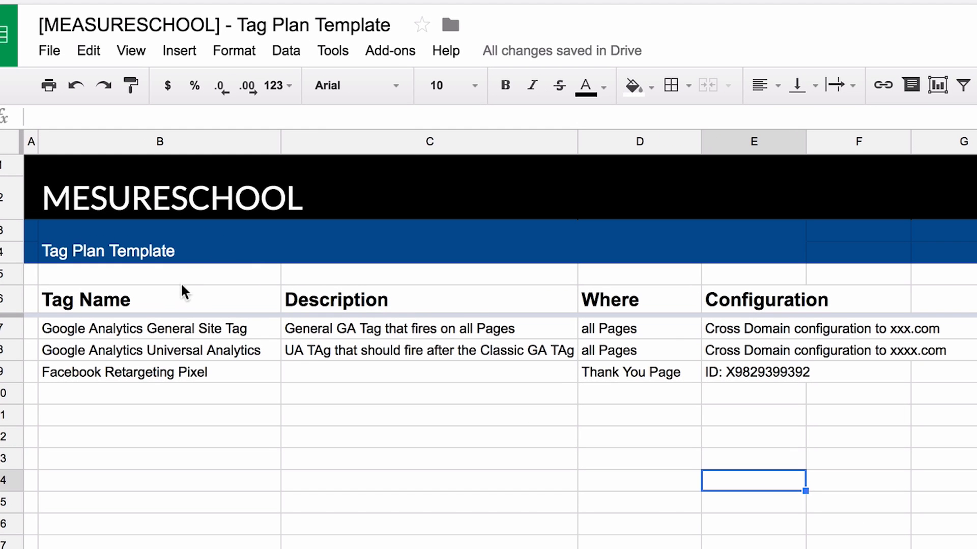
click(182, 286)
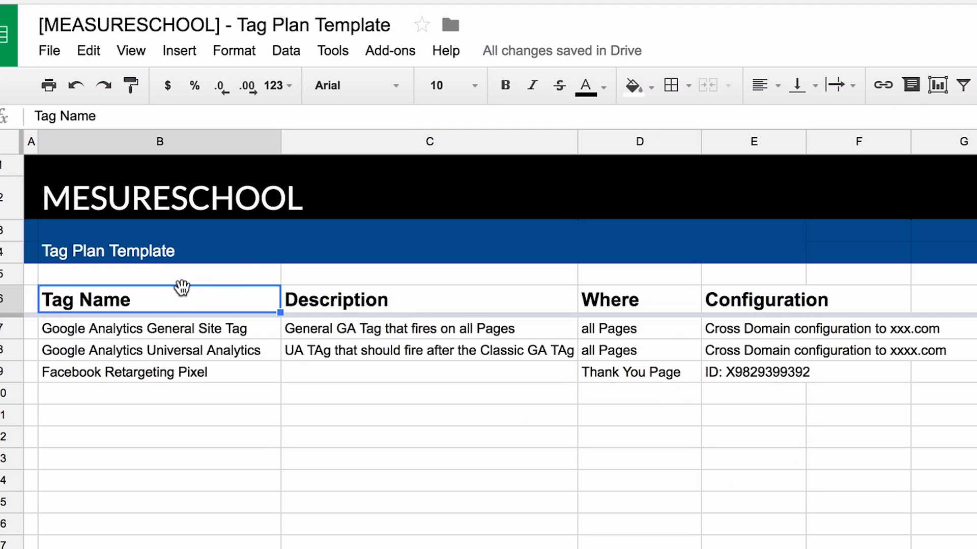
click(360, 306)
click(625, 307)
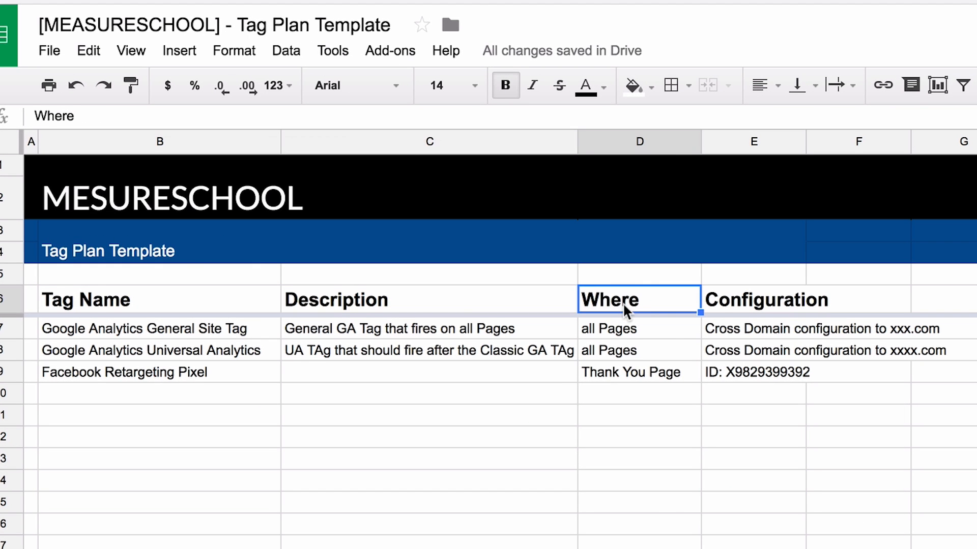
click(757, 303)
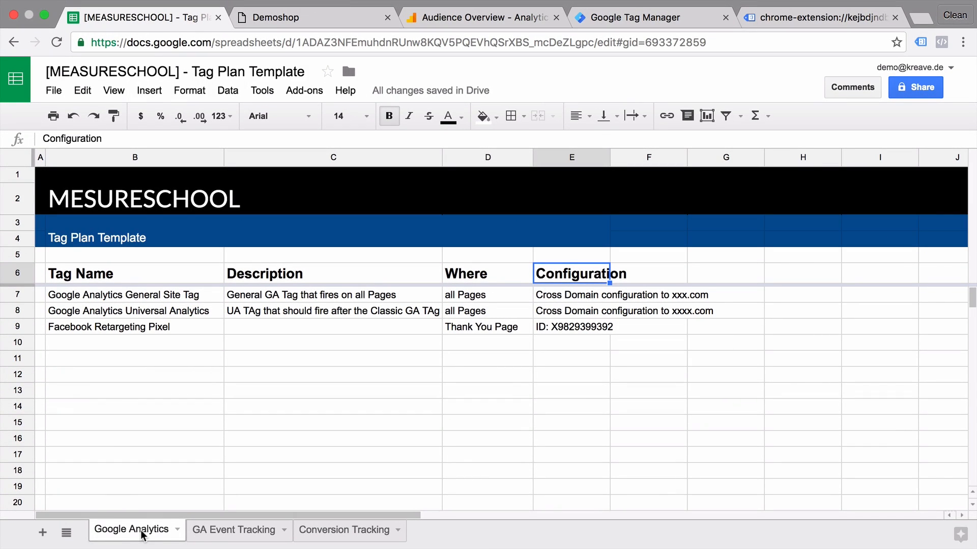
click(216, 536)
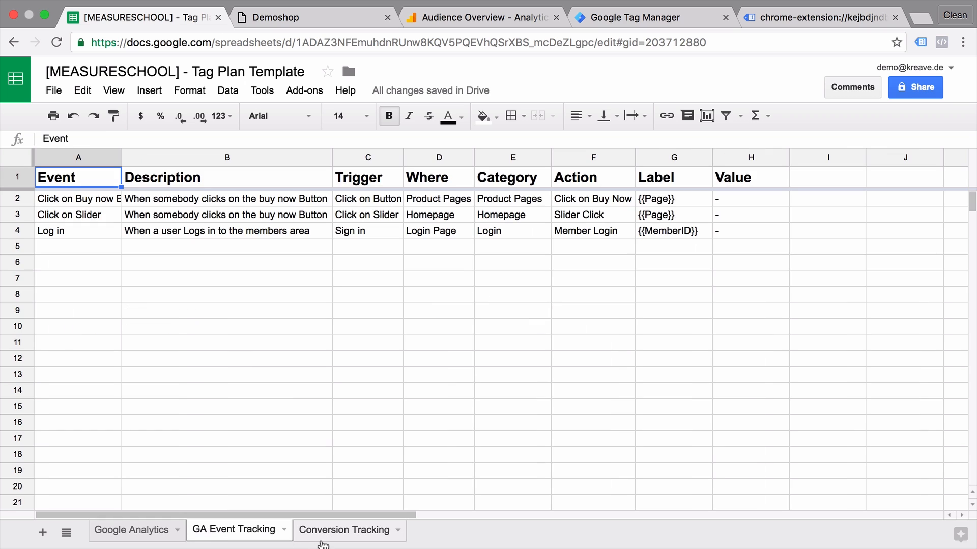
click(324, 538)
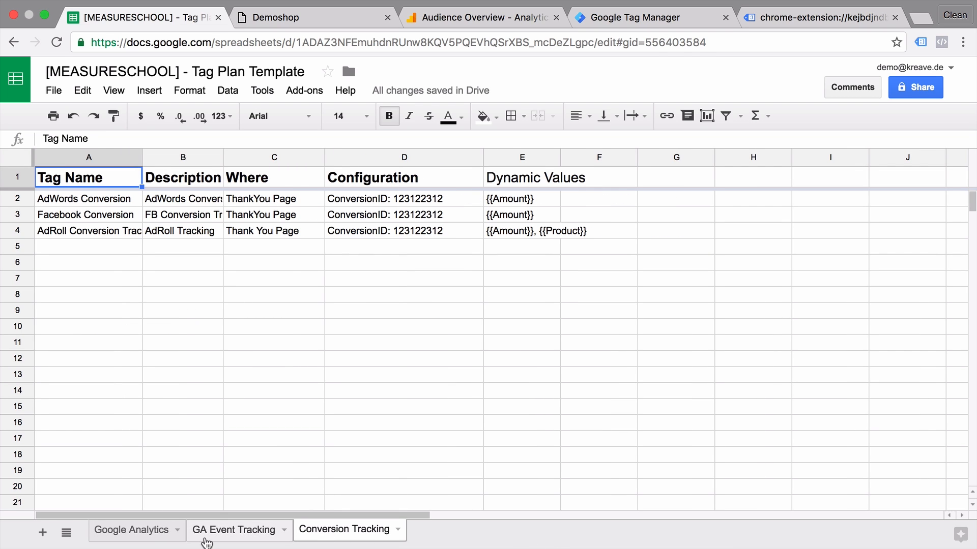
- Clear the sample entries in B7:E10 on the Google Analytics sheet
click(151, 534)
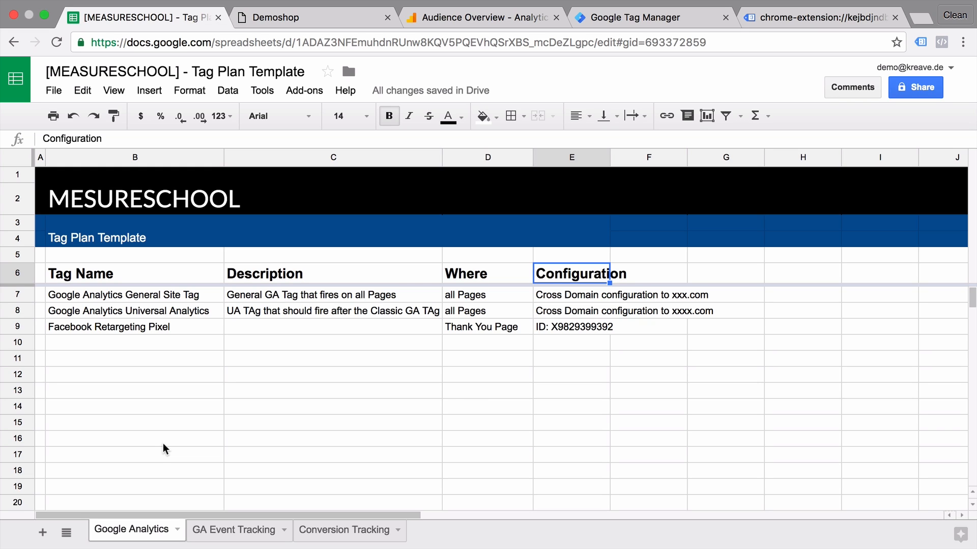
drag(139, 297, 582, 351)
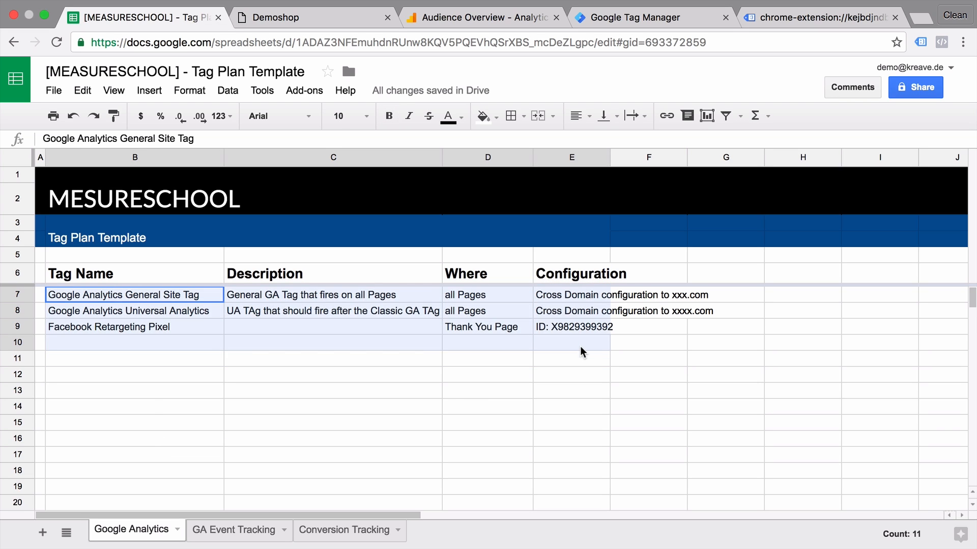
key(Delete)
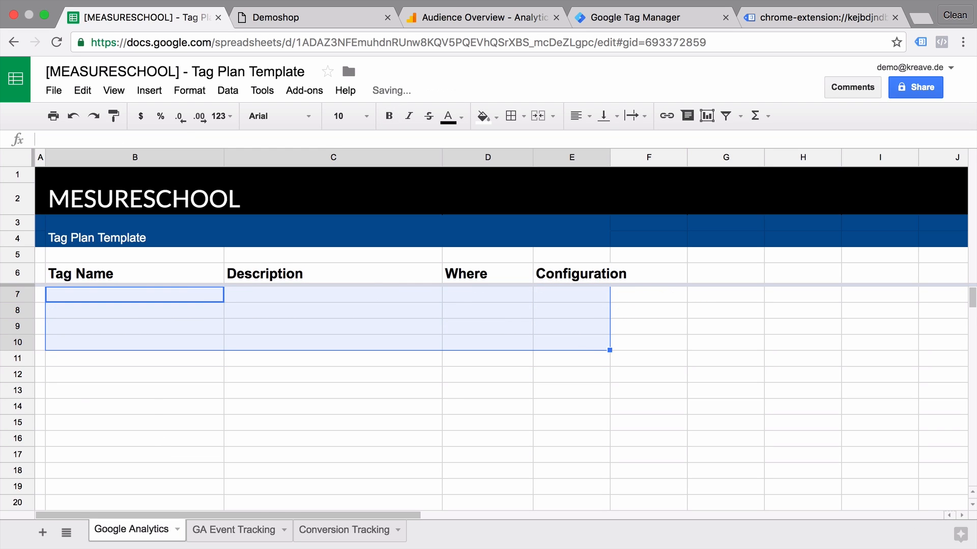
- Enter "Google Analytics - General PV - All Pages" as the tag name in cell B7
click(143, 299)
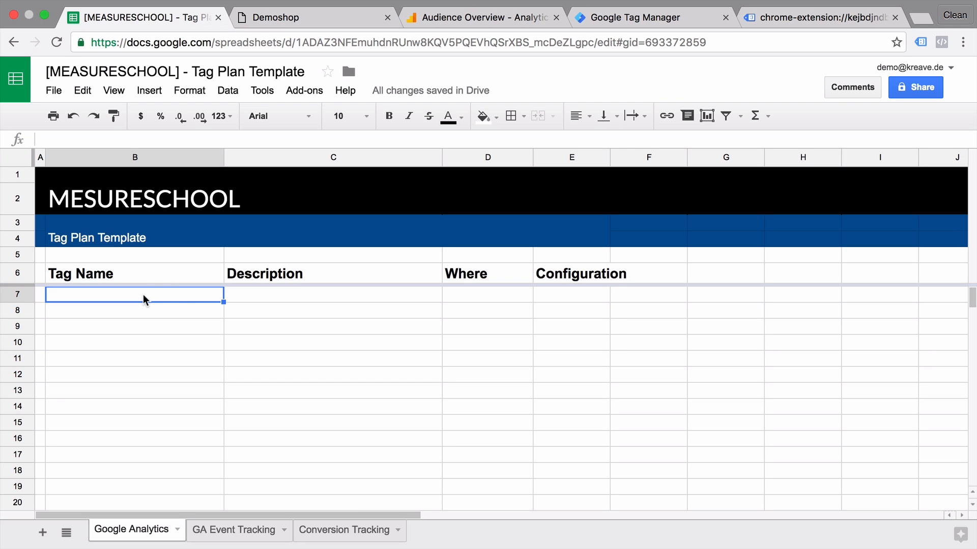
text(Goo)
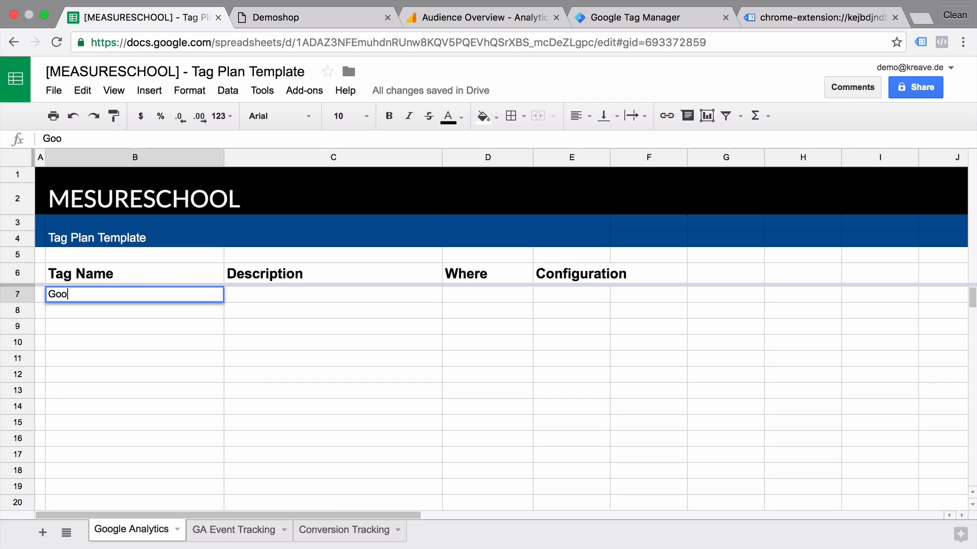
text(gle Analytics)
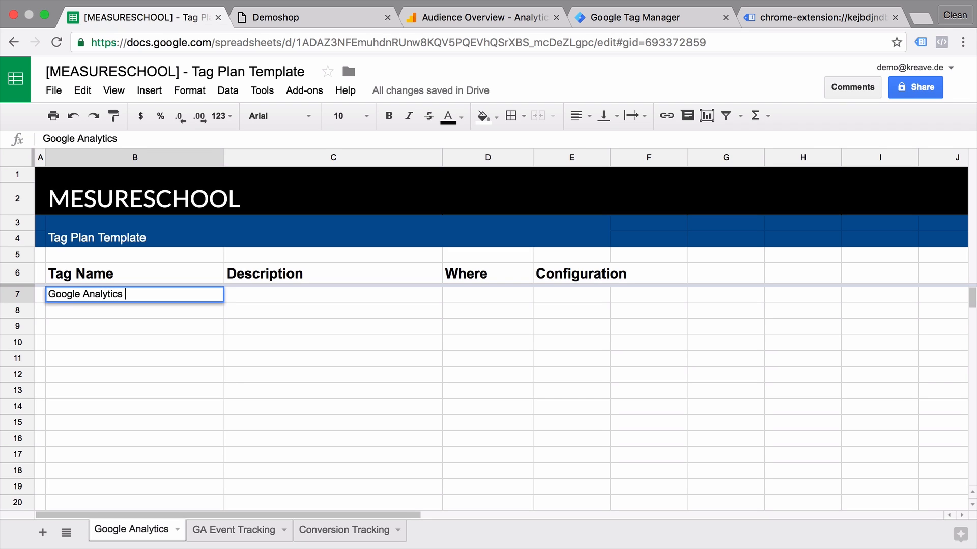
text( - General PV)
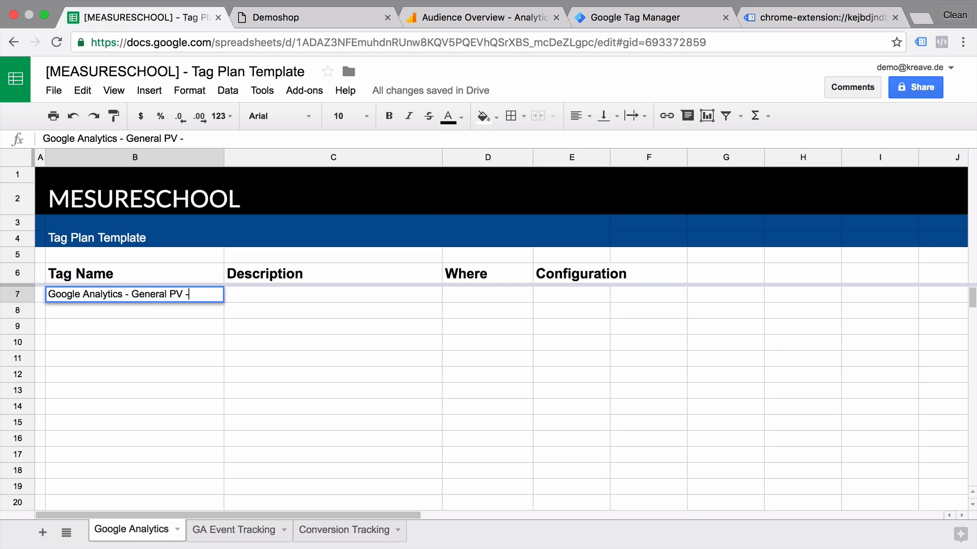
text( - All Pages)
key(Return)
click(134, 295)
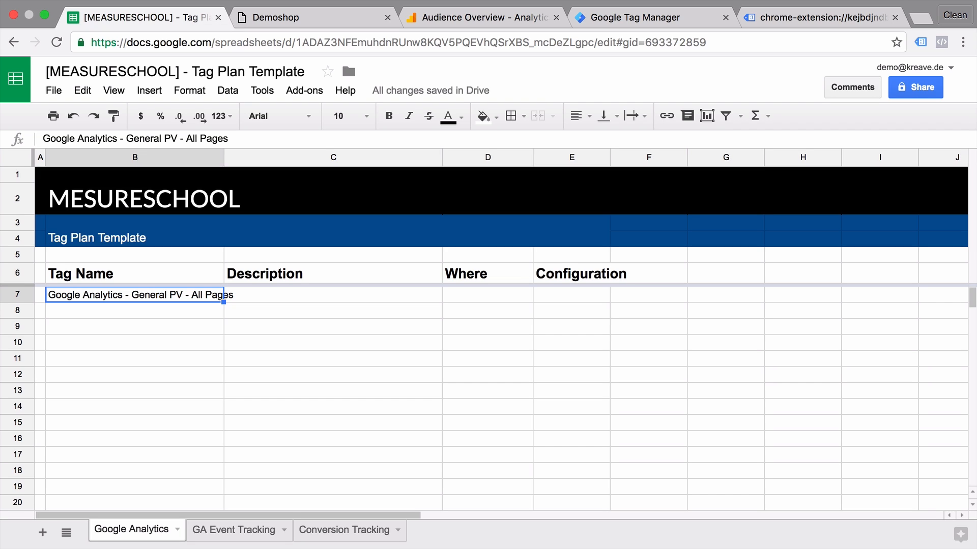
- Enter "General Pageview Tag" as the tag's description in cell C7
click(333, 294)
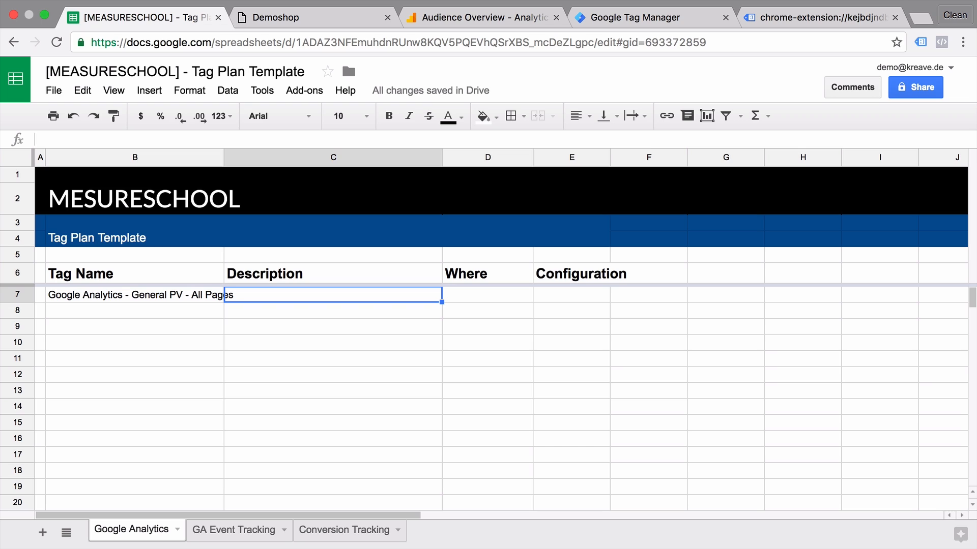
text(Ge)
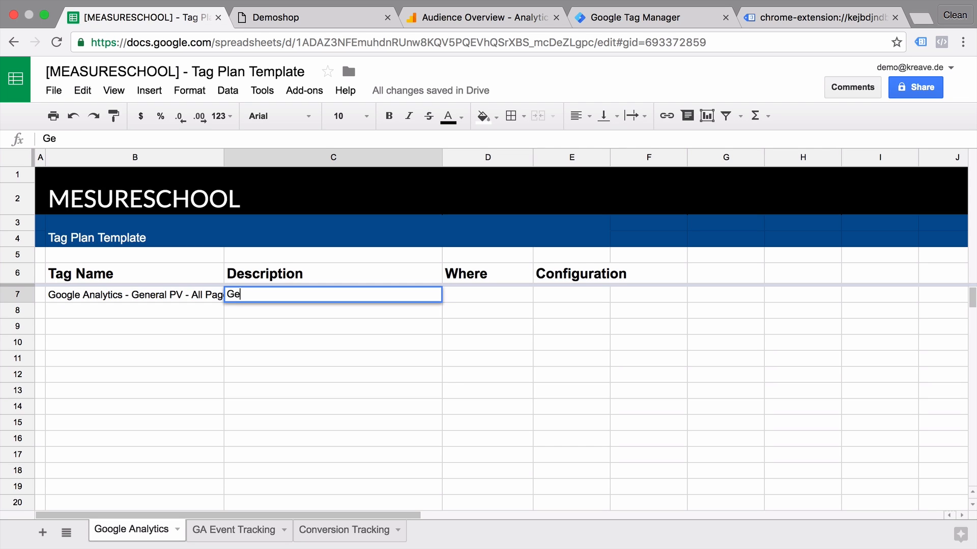
text(neral Pagev)
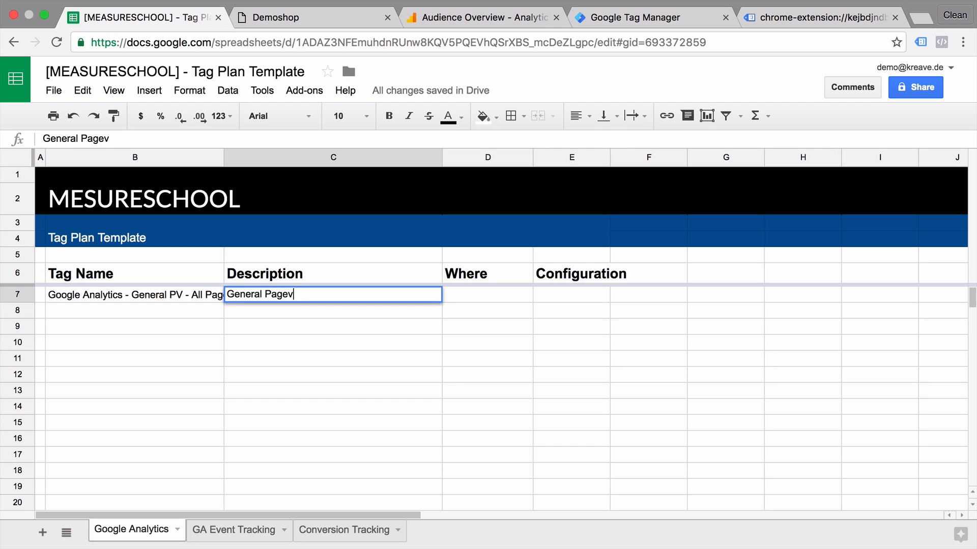
text(iew Tag)
key(Tab)
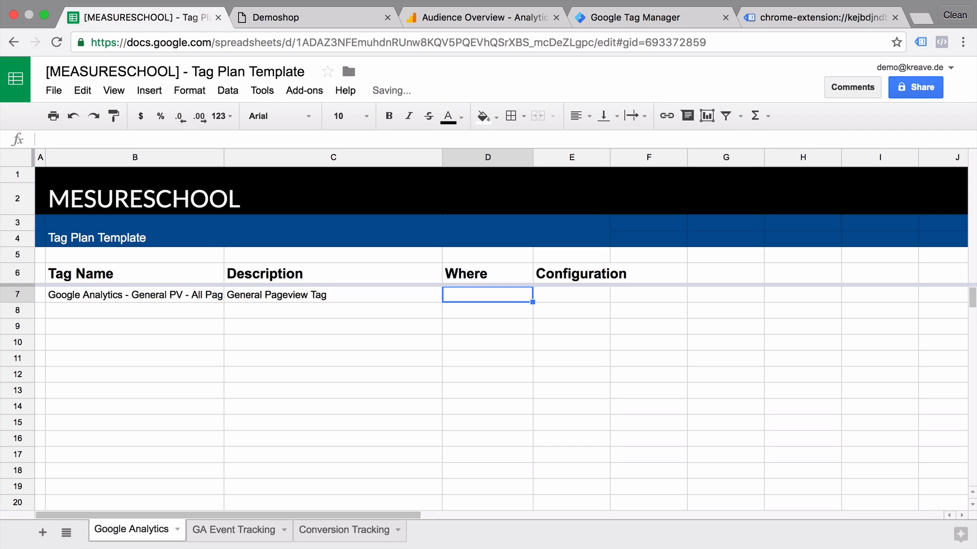
- Enter "All Sites of demoshop.com" in the Where column for the tag in row 7
text(All Sites o)
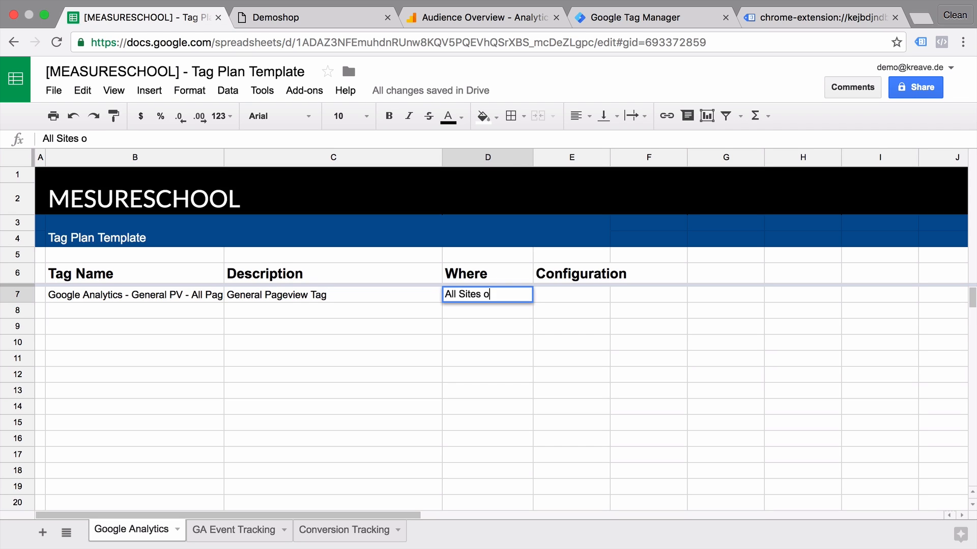
text(f demoshop.)
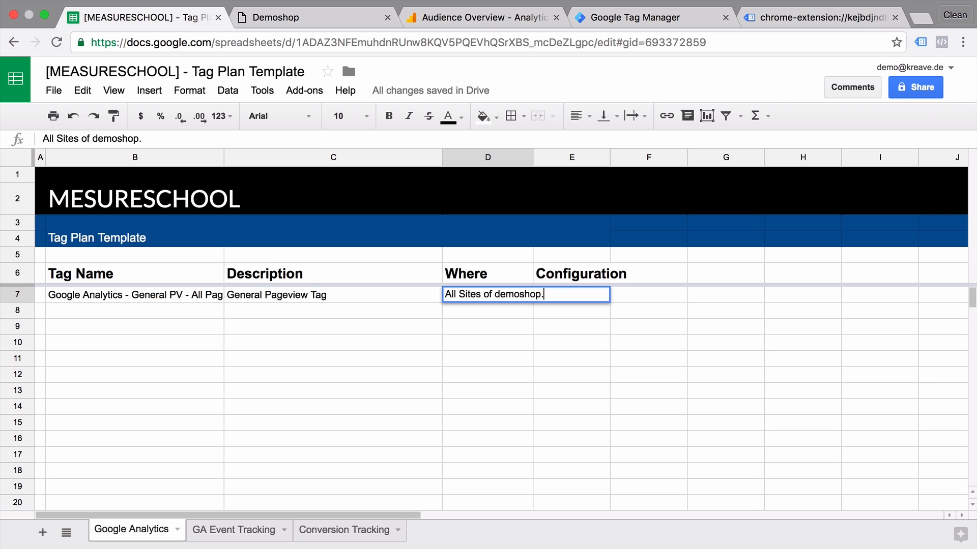
text(com)
key(Return)
- Copy the Measureschool property's tracking ID from its tracking code settings in Google Analytics into the tag plan's Configuration cell E7
click(571, 295)
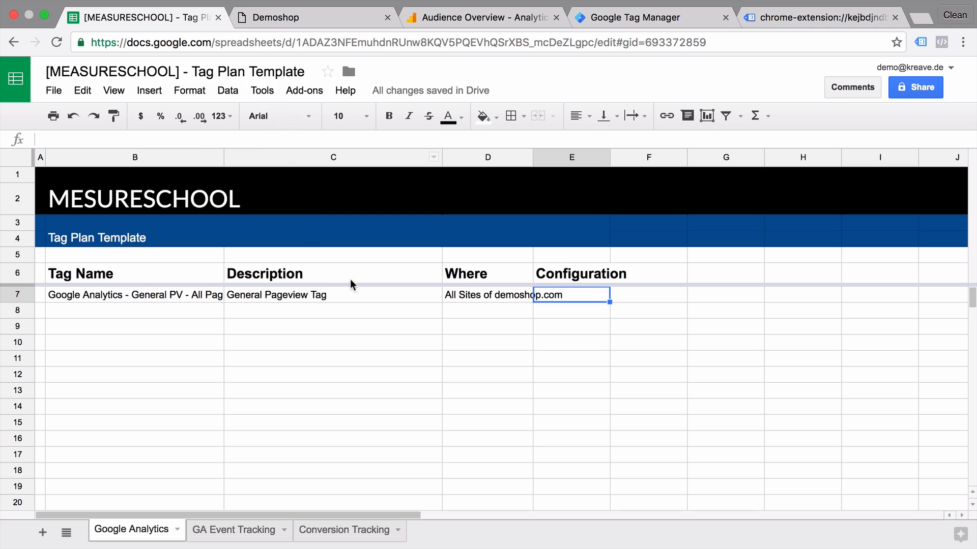
click(490, 18)
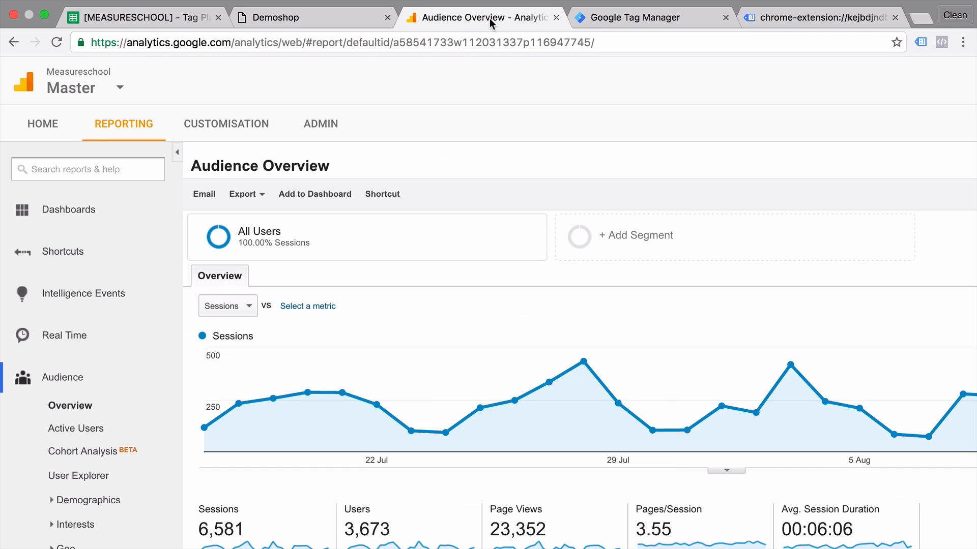
click(317, 130)
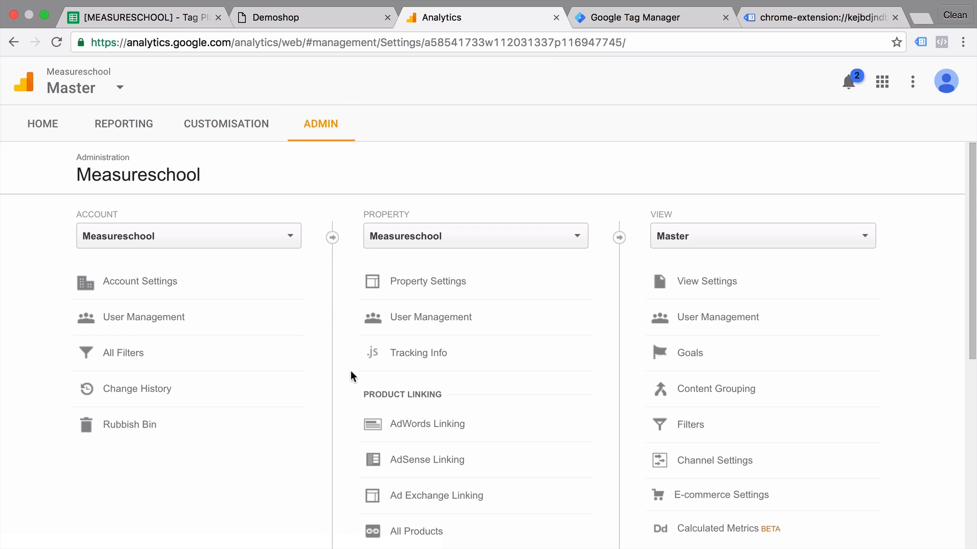
click(420, 364)
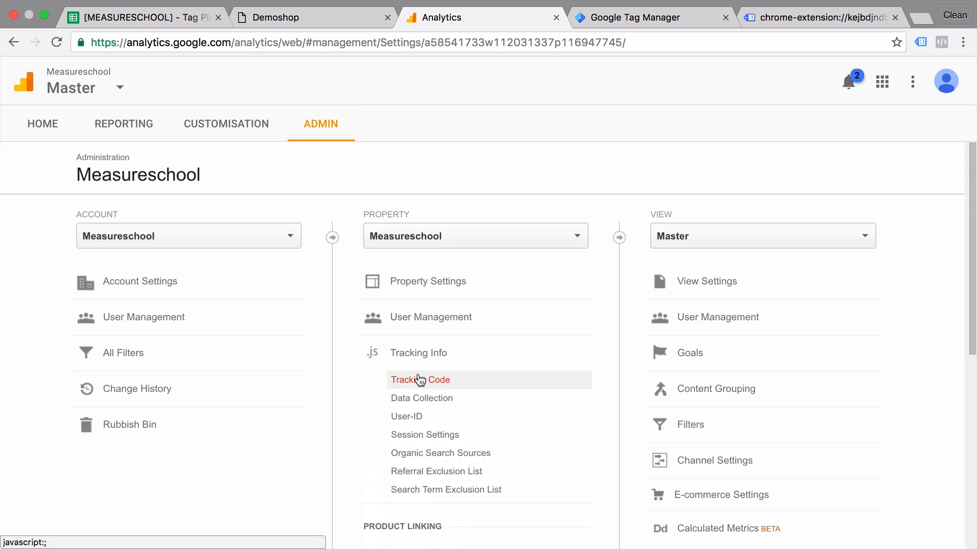
click(418, 382)
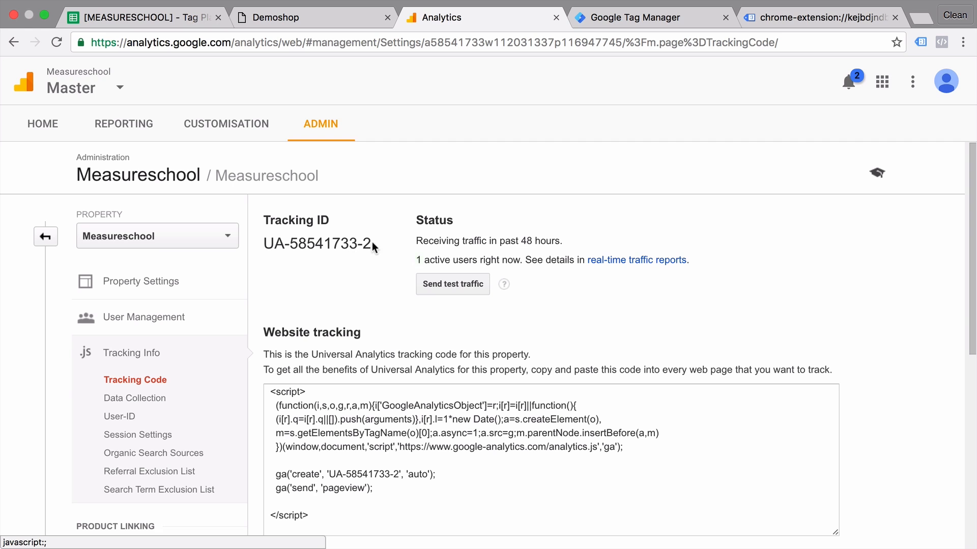
drag(372, 243, 264, 243)
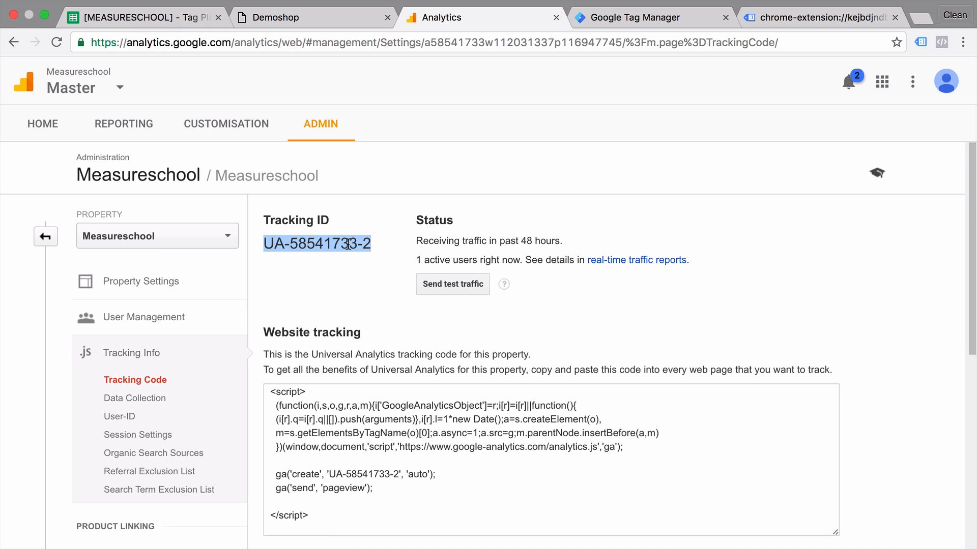
right_click(347, 244)
click(370, 277)
click(136, 21)
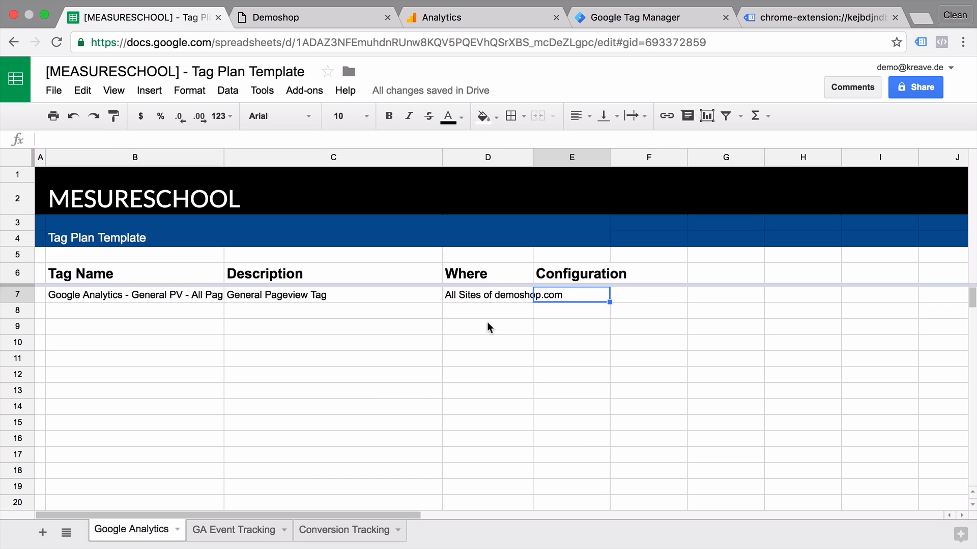
key(ctrl+v)
click(467, 338)
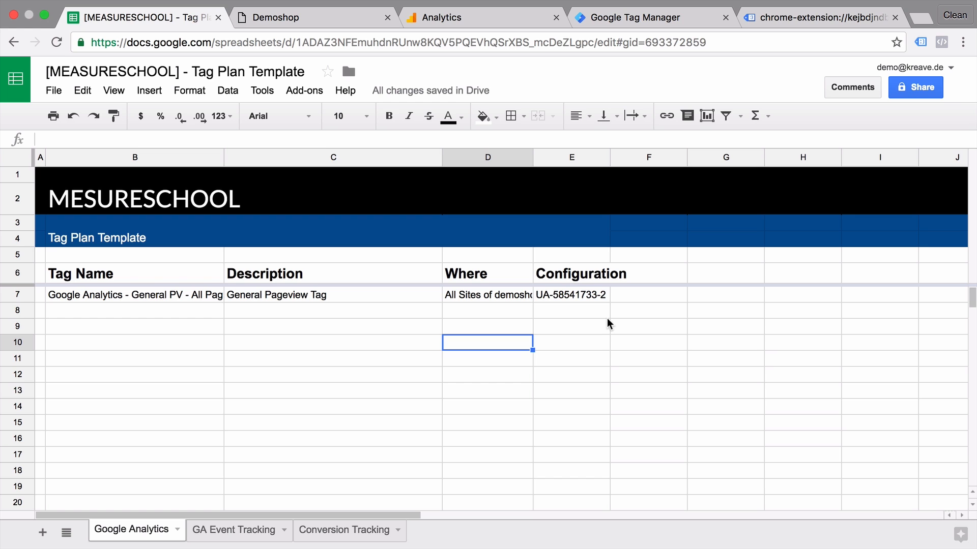
- Switch to Google Tag Manager and start a new tag in the 79lesson4 container
click(612, 22)
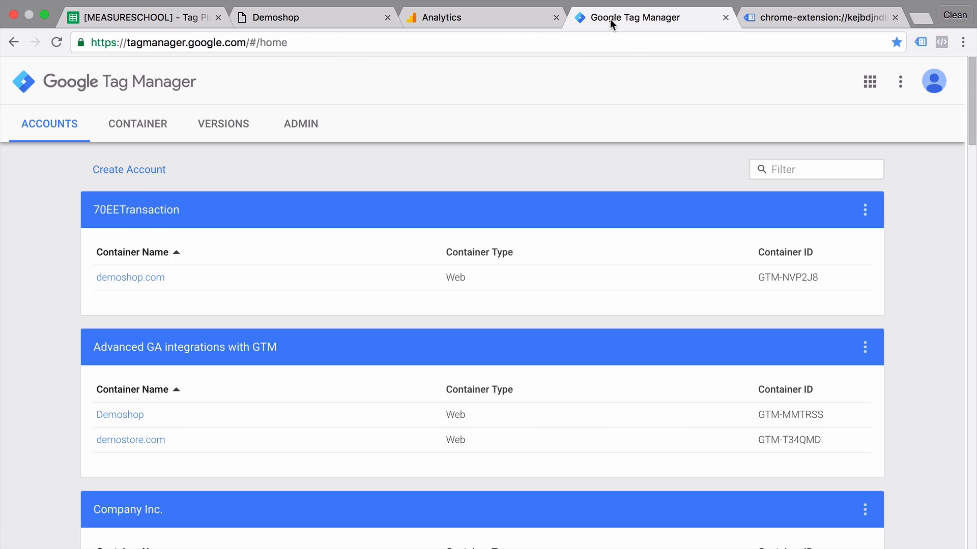
scroll(160, 179, down, 15)
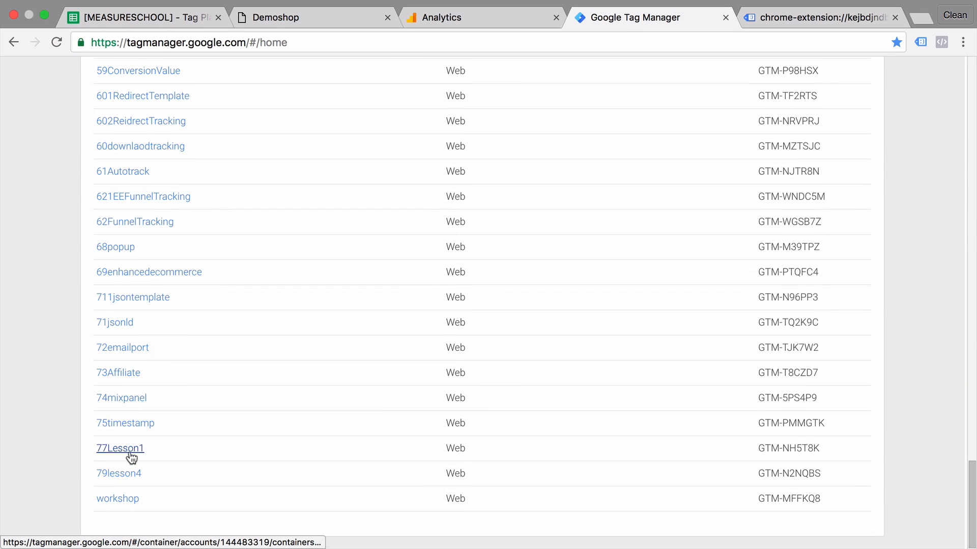
click(118, 481)
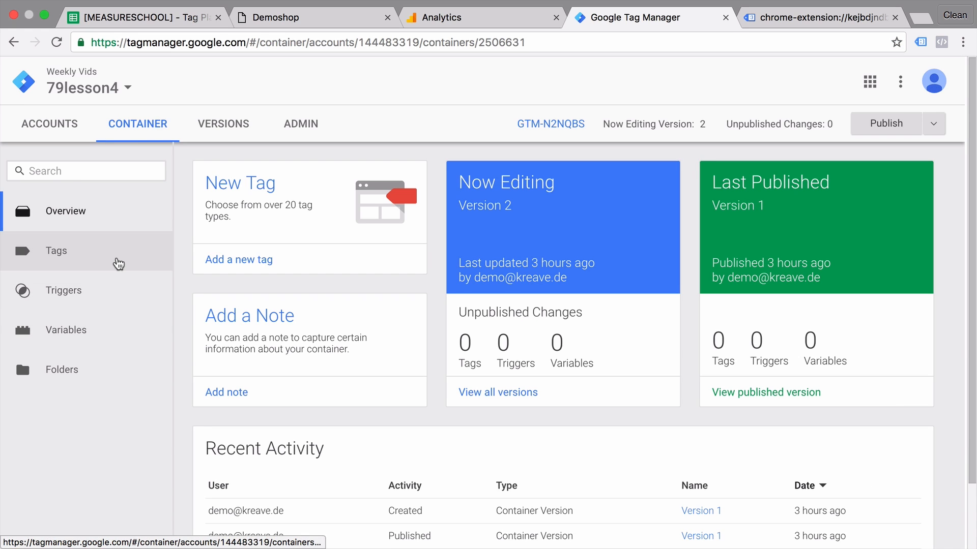
click(118, 263)
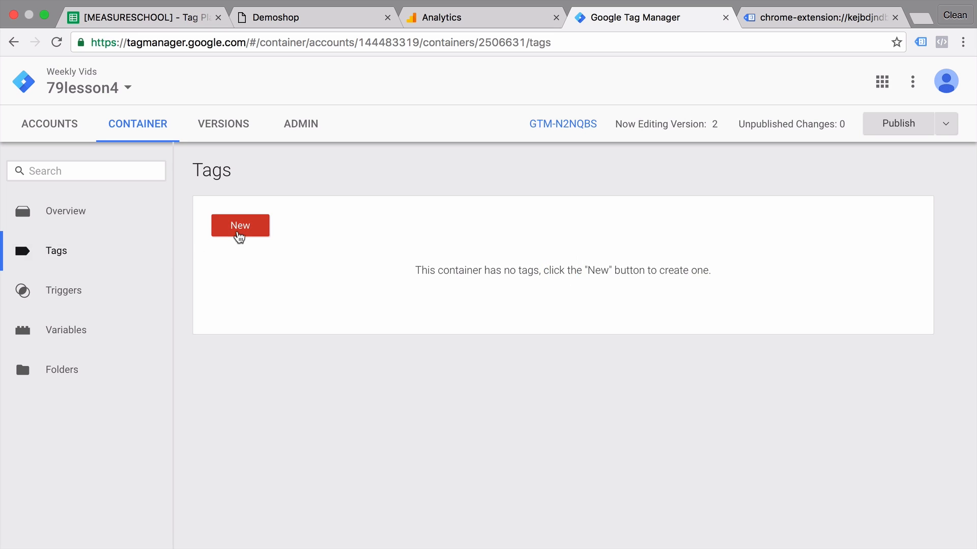
click(238, 234)
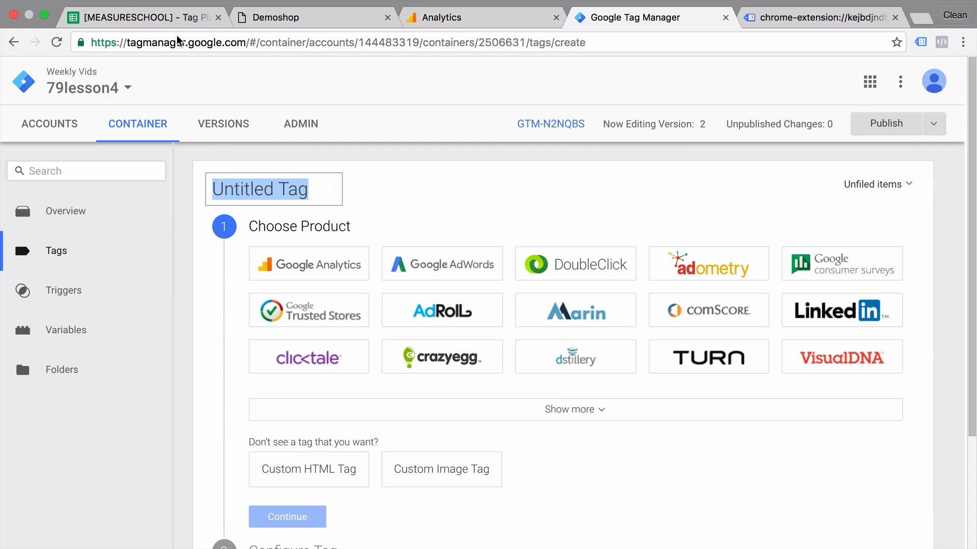
- Copy the tag name "Google Analytics - General PV - All Pages" from the tag plan into the new tag's title
click(96, 18)
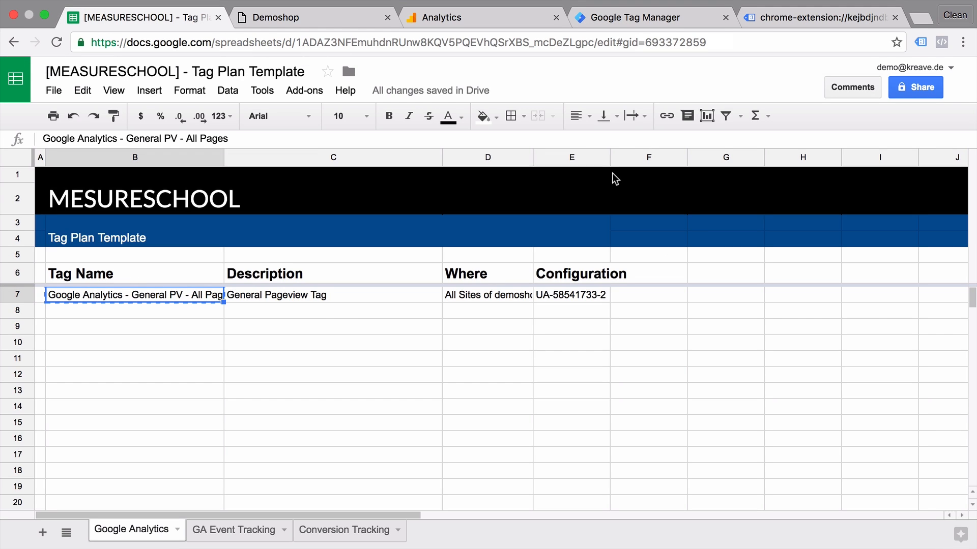
click(625, 18)
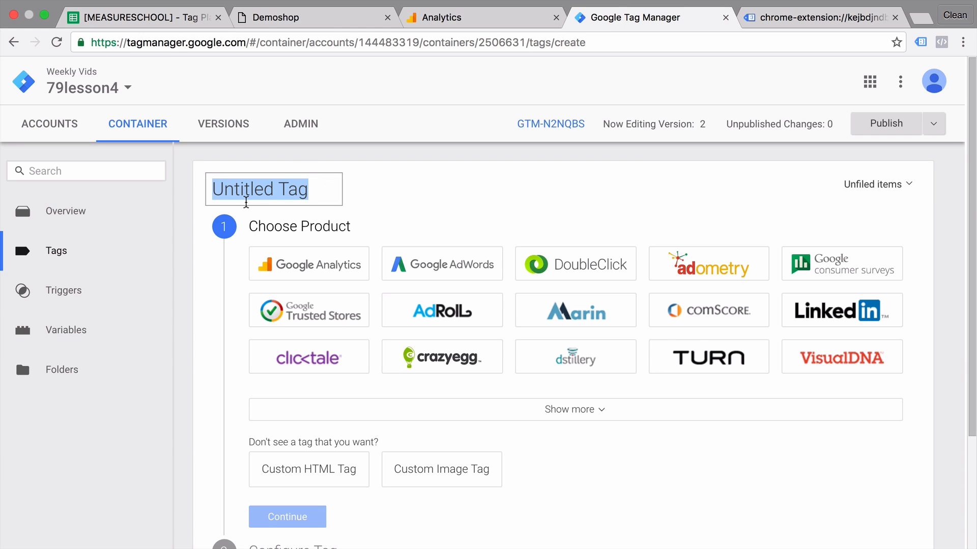
key(super+v)
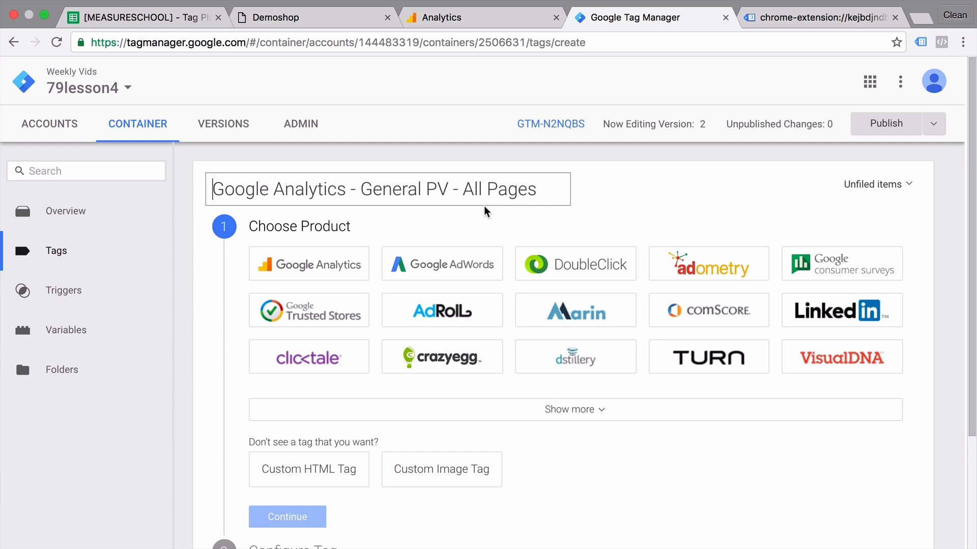
- Choose Google Analytics as the tag's product and Universal Analytics as its tag type
click(311, 263)
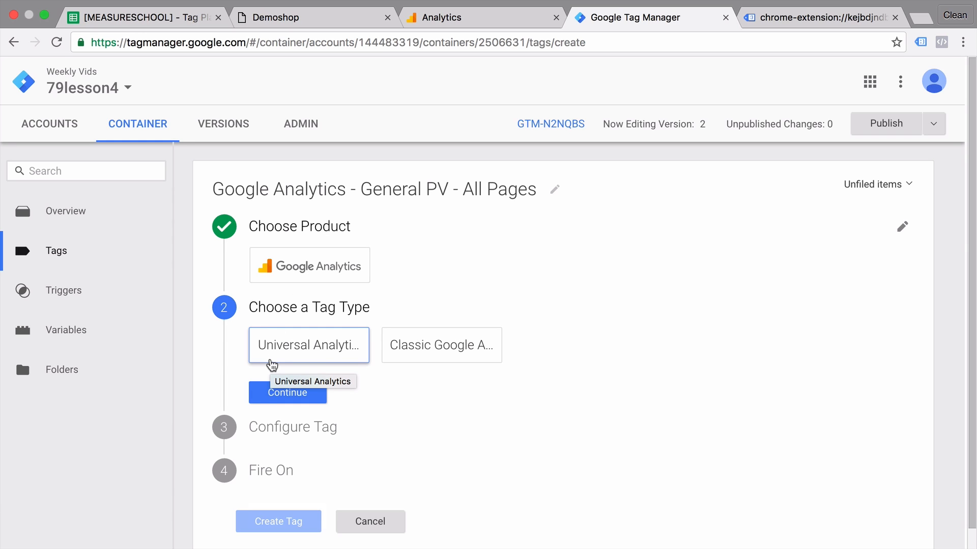
click(267, 397)
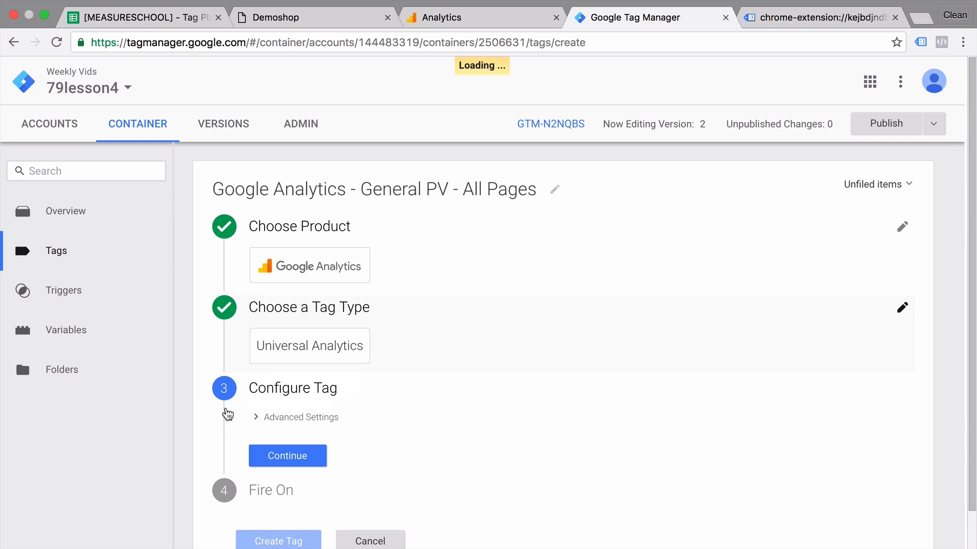
- Copy the tracking ID from the tag plan's Configuration cell E7 into the tag's Tracking ID field
scroll(220, 415, down, 5)
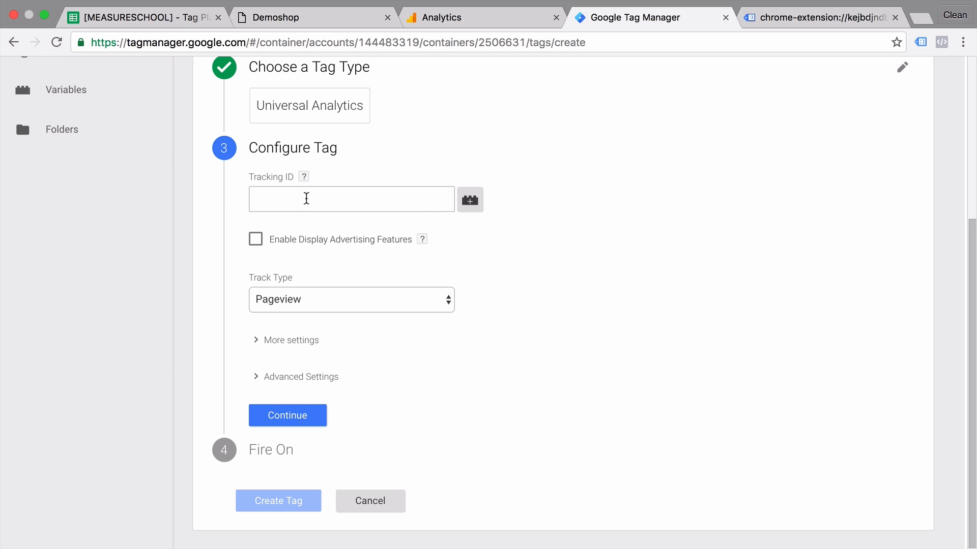
click(305, 201)
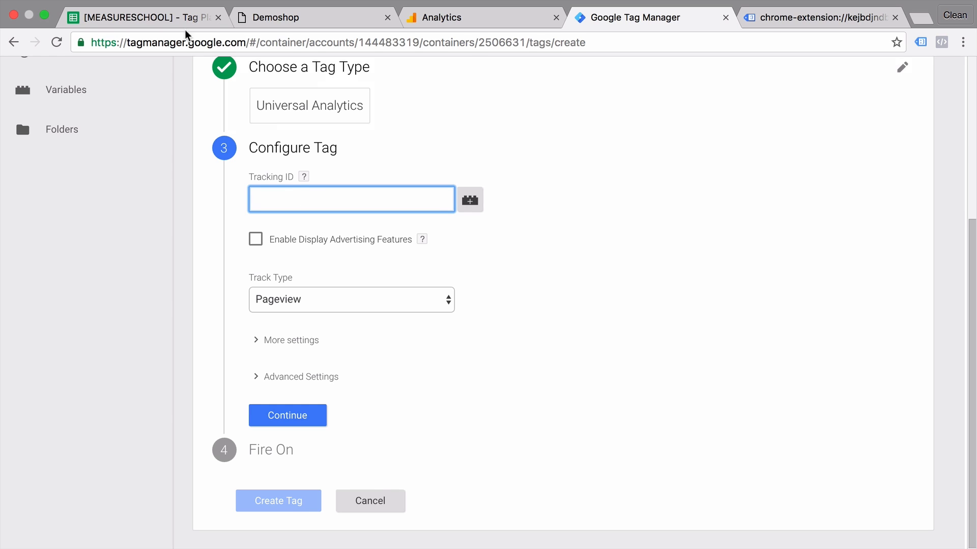
click(184, 20)
click(573, 304)
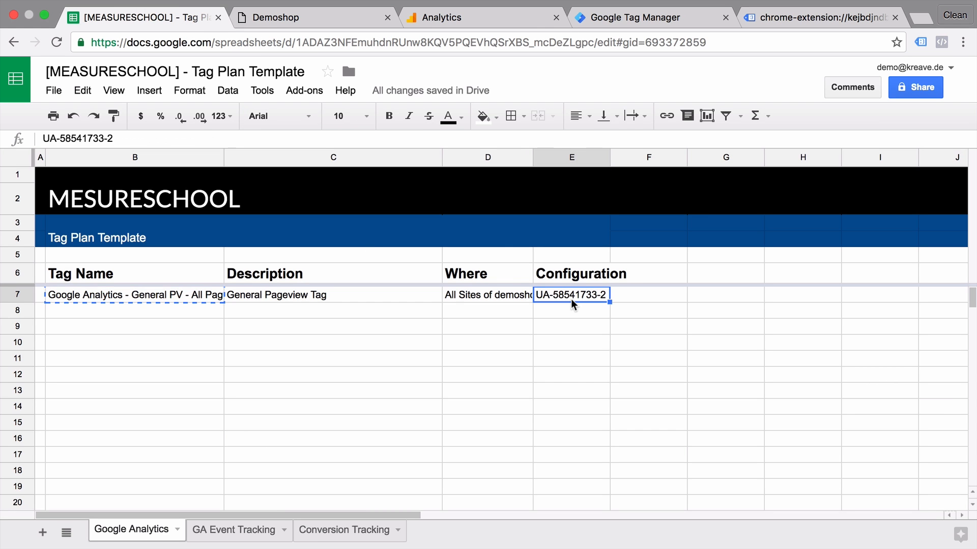
click(647, 17)
key(super+v)
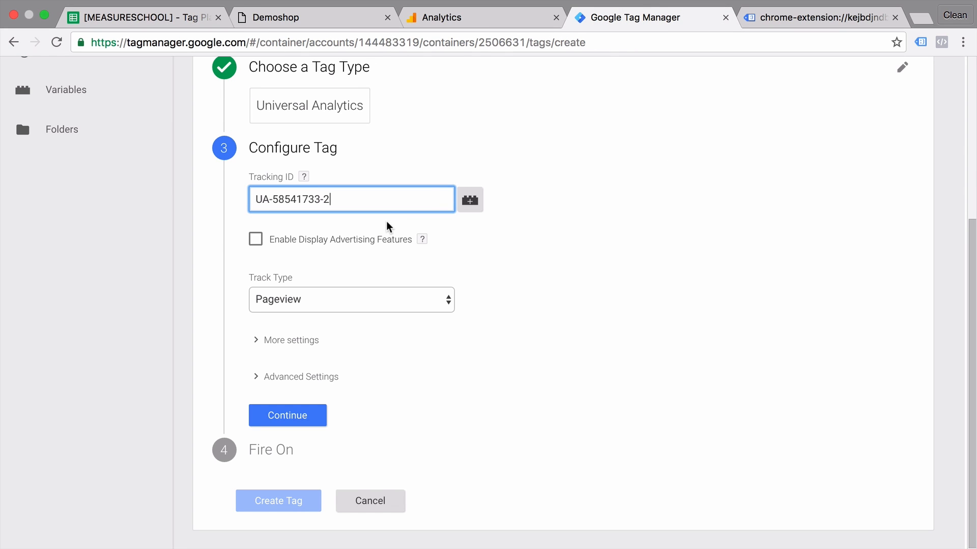
click(458, 240)
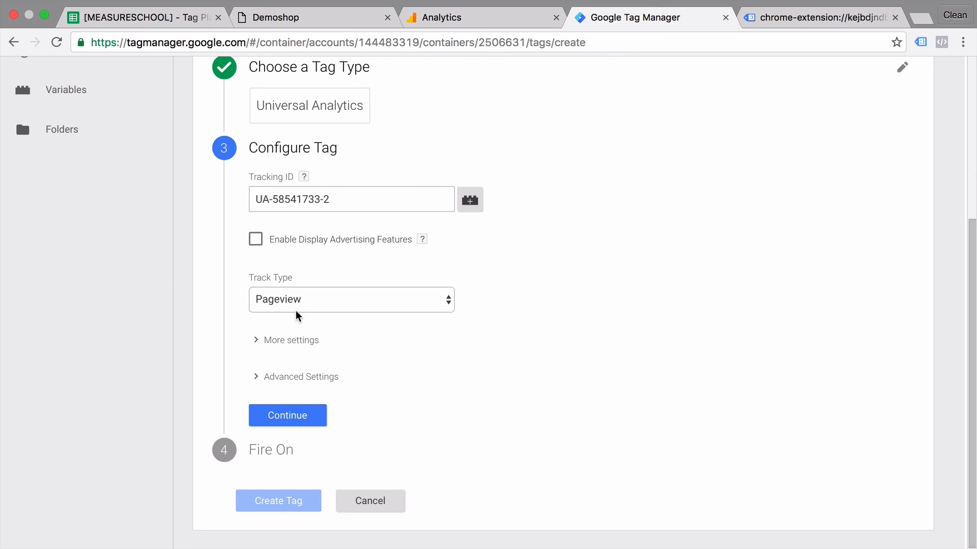
- Look over the tag's additional settings and complete its configuration with the Pageview track type
click(269, 345)
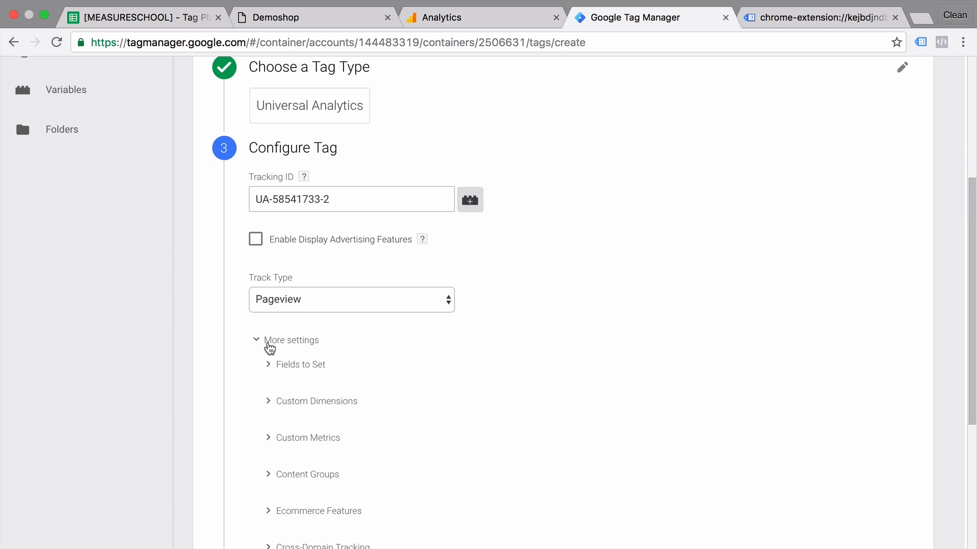
click(269, 345)
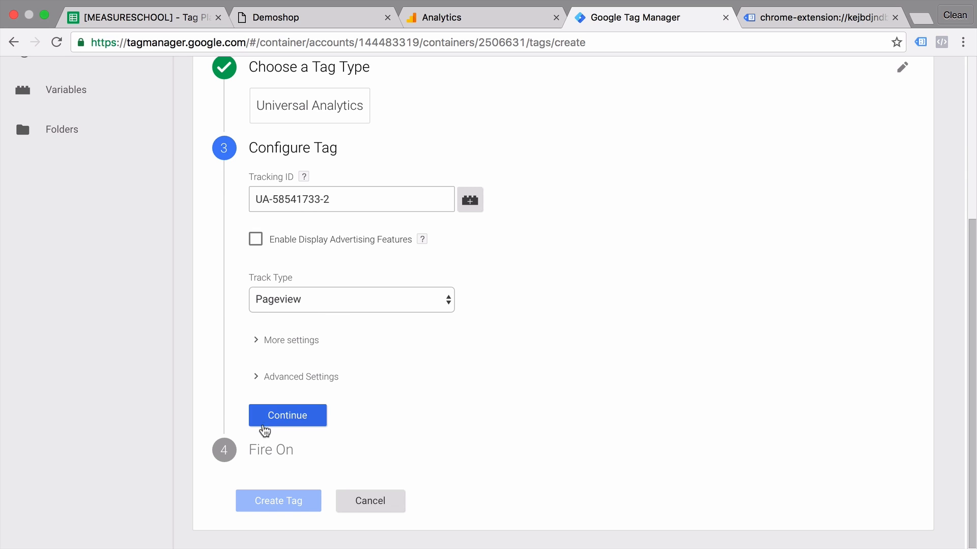
click(266, 426)
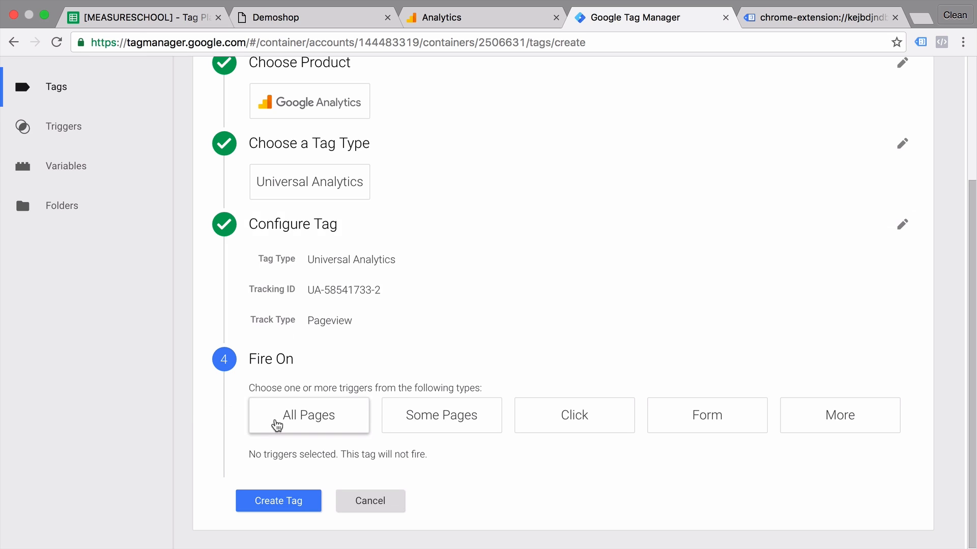
- Set the tag to fire on All Pages and create it
click(277, 425)
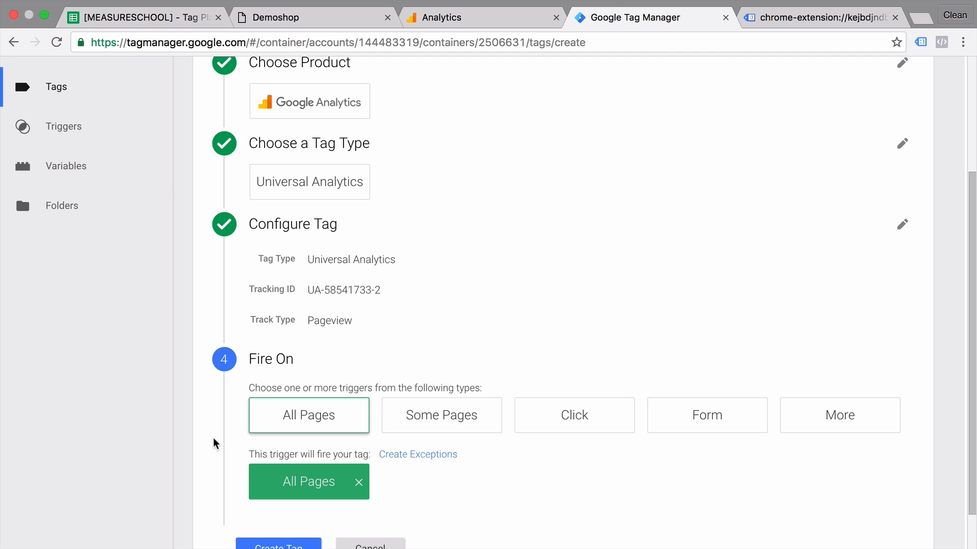
scroll(214, 443, down, 2)
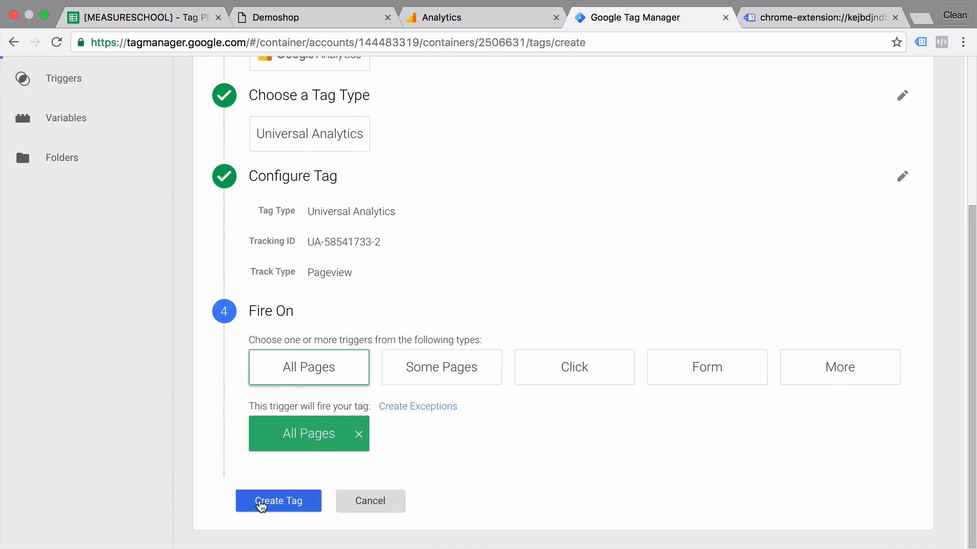
click(259, 502)
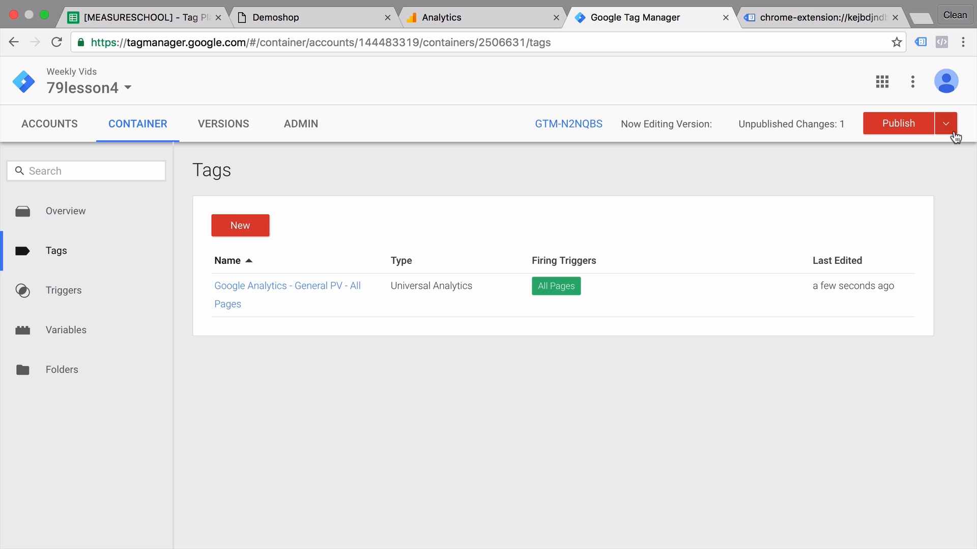
- Preview and debug the container, and reload the Demoshop home page to check the fired tags in an enlarged debug pane
click(954, 133)
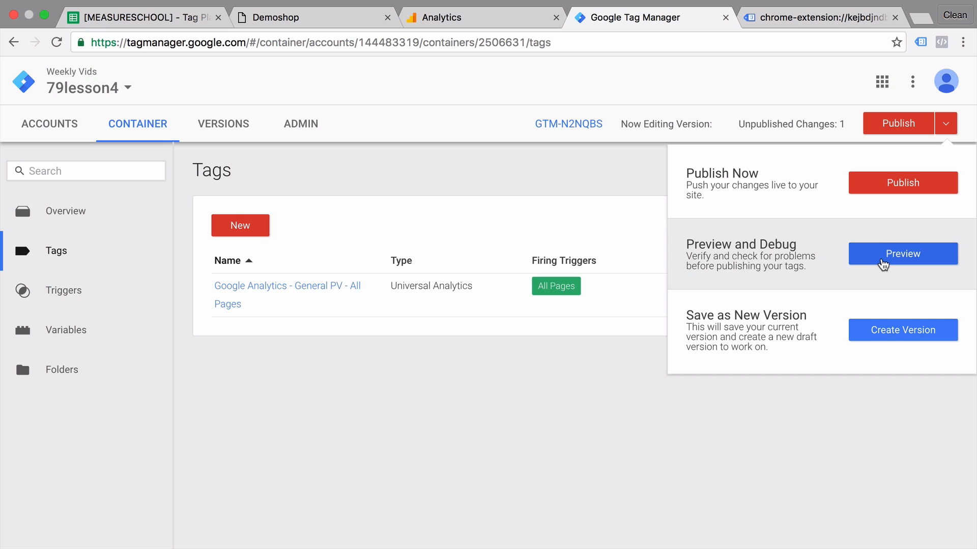
click(883, 264)
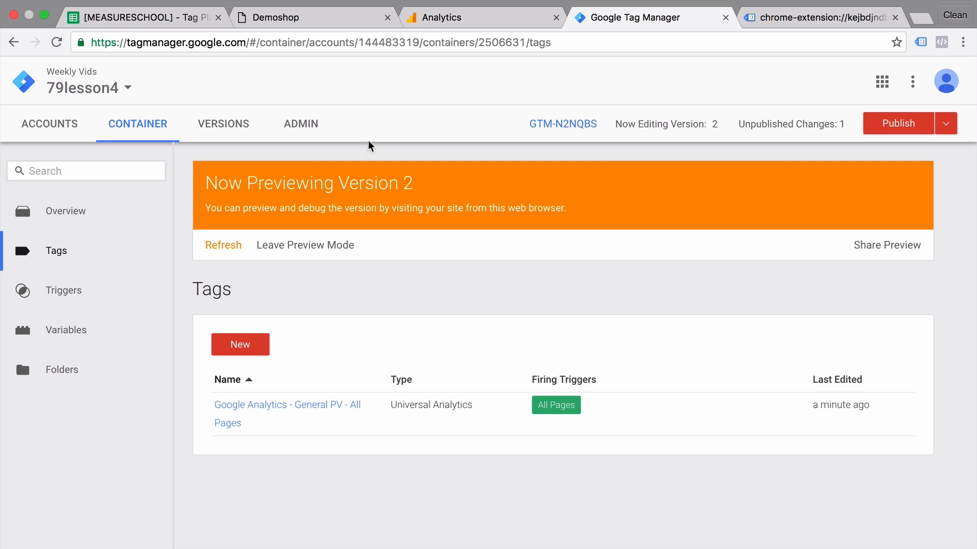
click(331, 18)
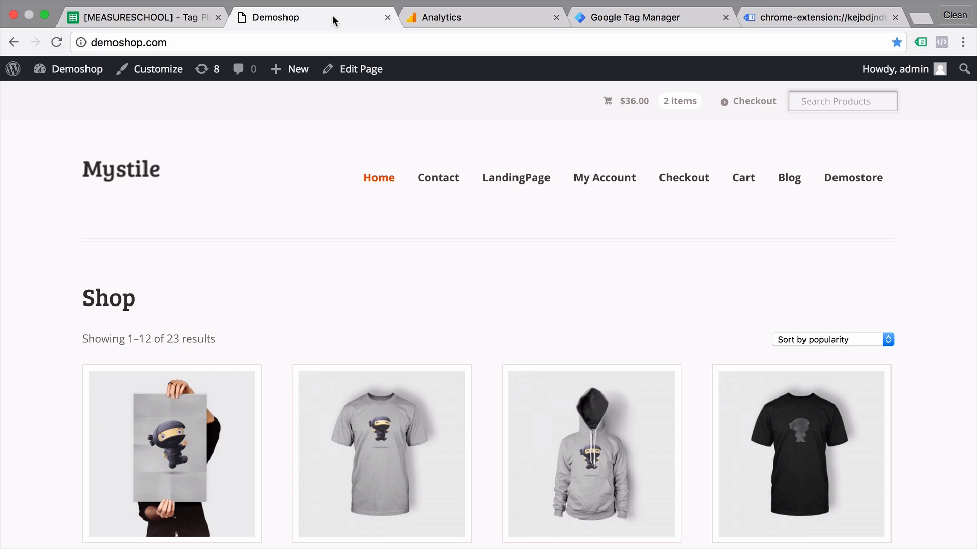
click(57, 42)
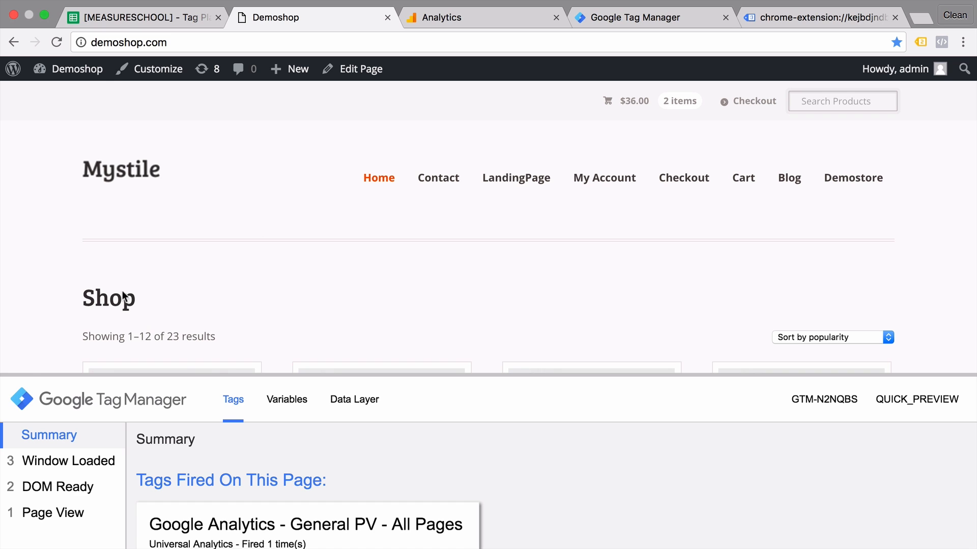
drag(37, 374, 30, 219)
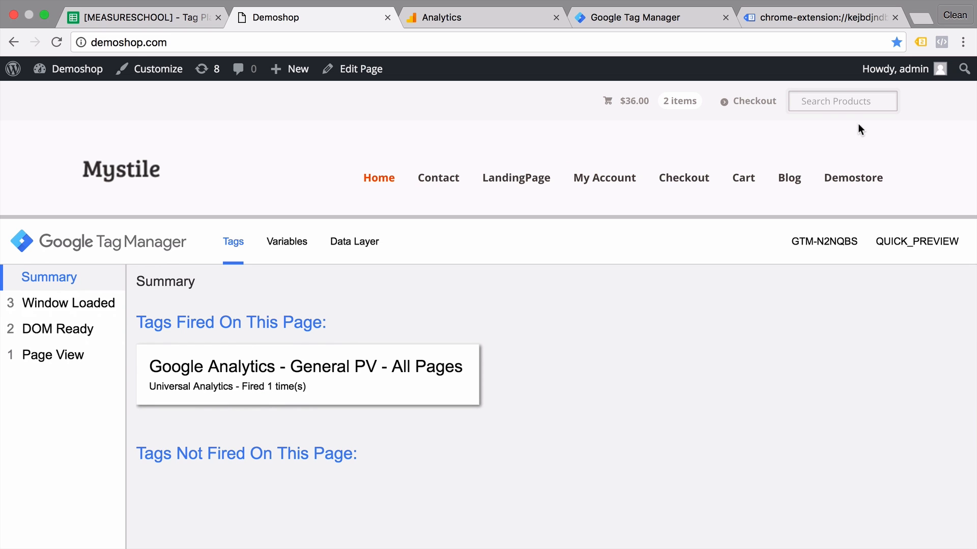
- Examine the Google Analytics tag in Tag Assistant, checking its code snippet, the tracking warning and the URLs of its pageview requests
click(924, 45)
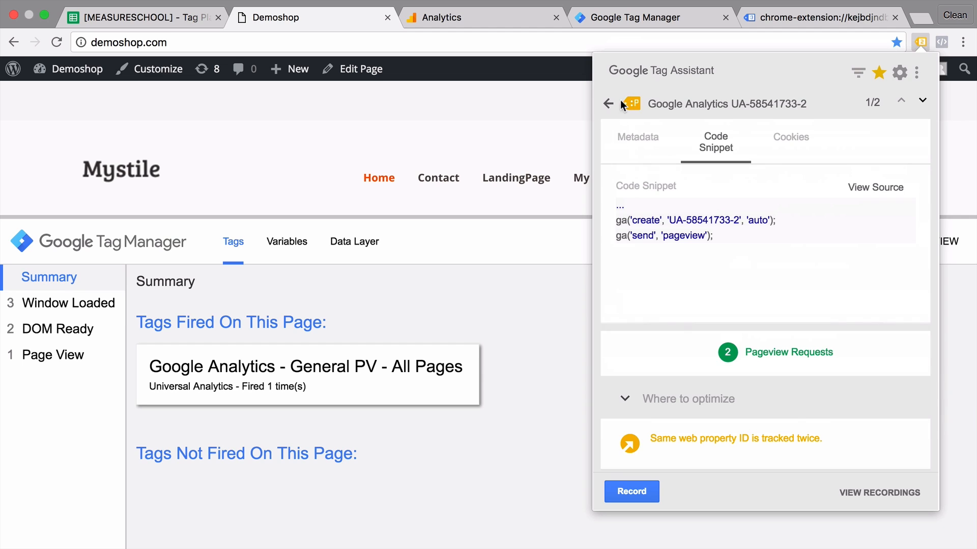
click(609, 106)
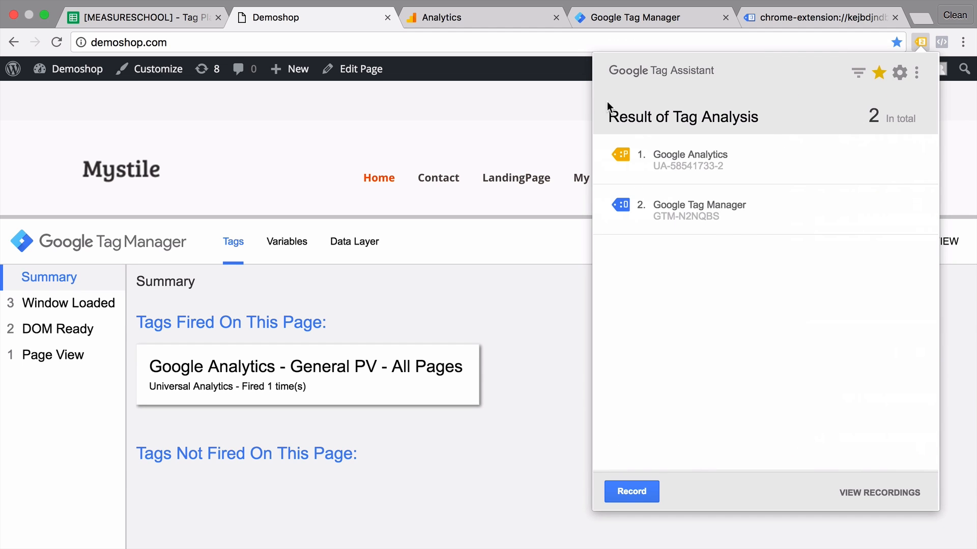
click(660, 175)
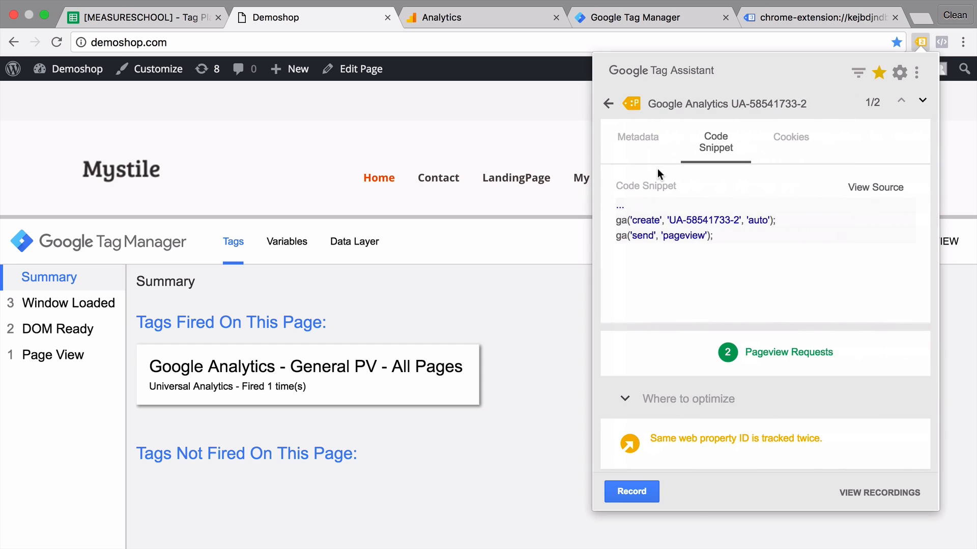
mouse_move(661, 462)
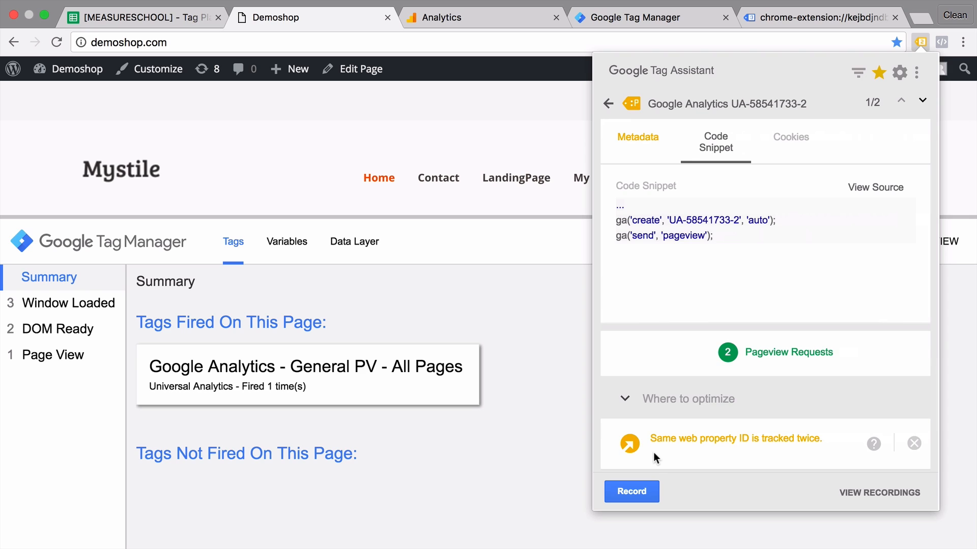
click(797, 356)
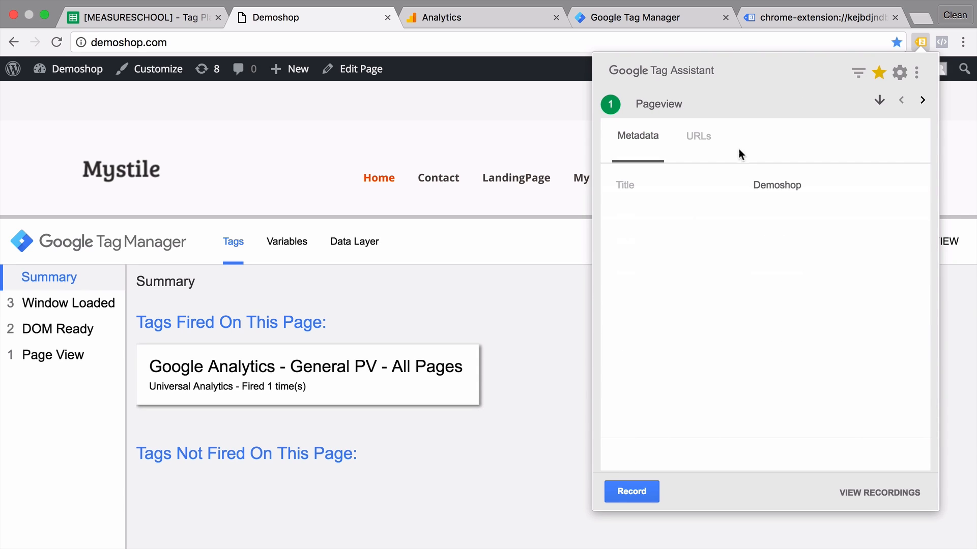
click(699, 136)
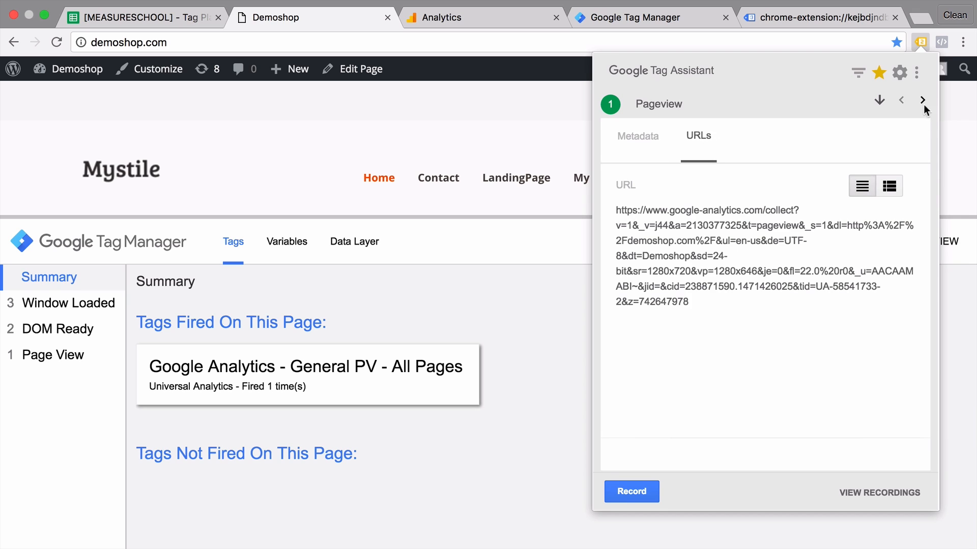
click(924, 102)
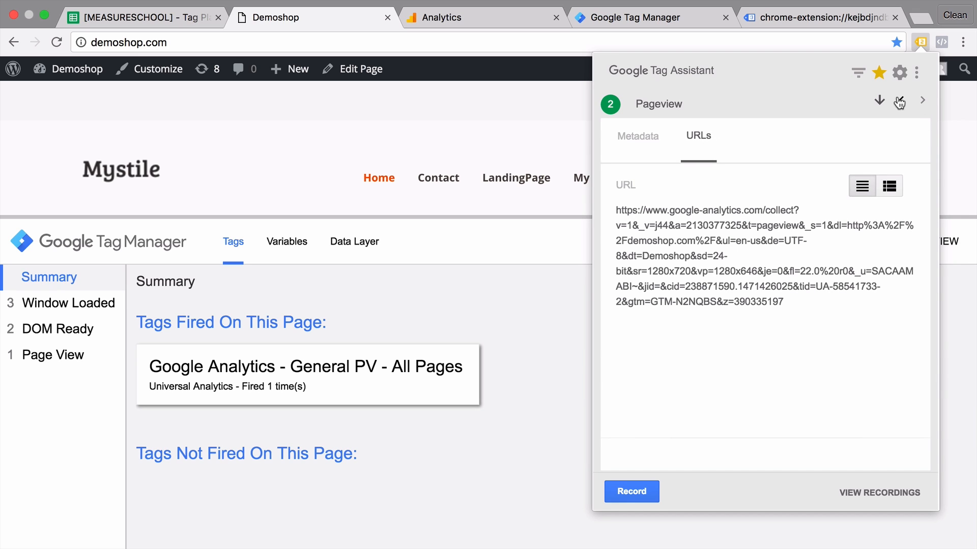
click(899, 102)
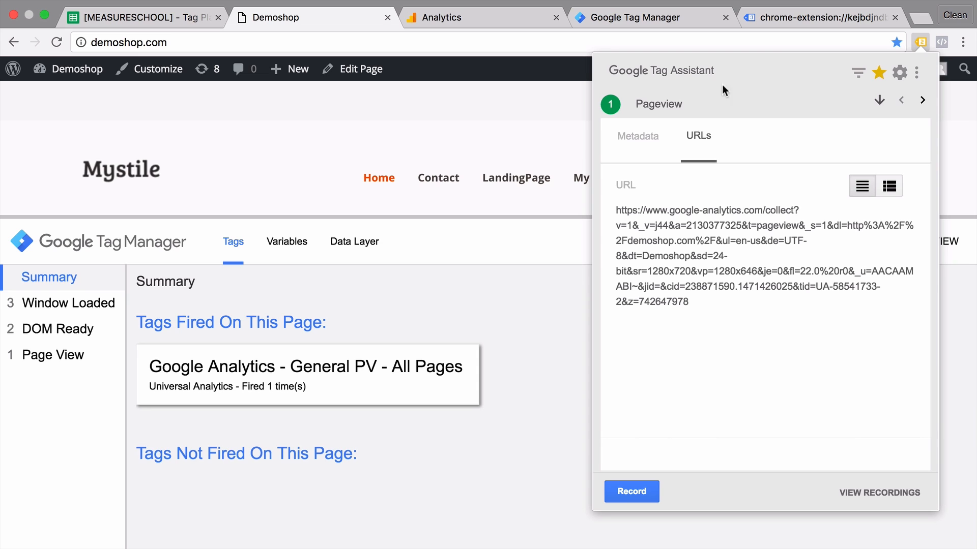
- Switch to Google Analytics and open the Real Time Overview report
click(475, 17)
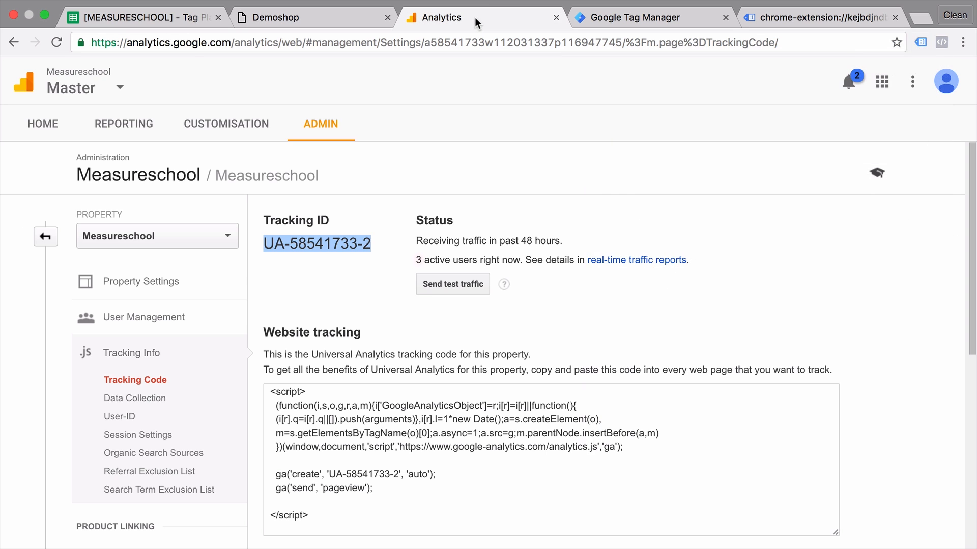
click(144, 130)
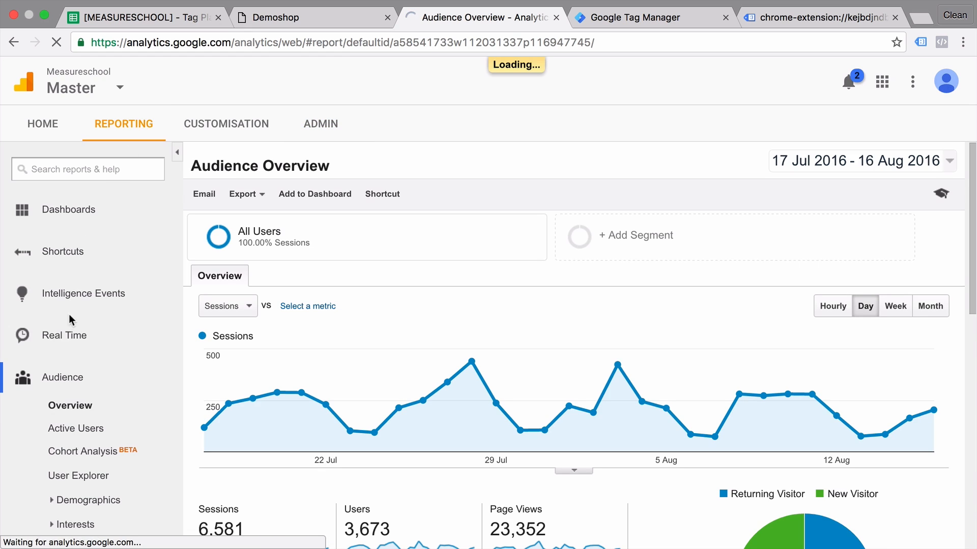
click(69, 338)
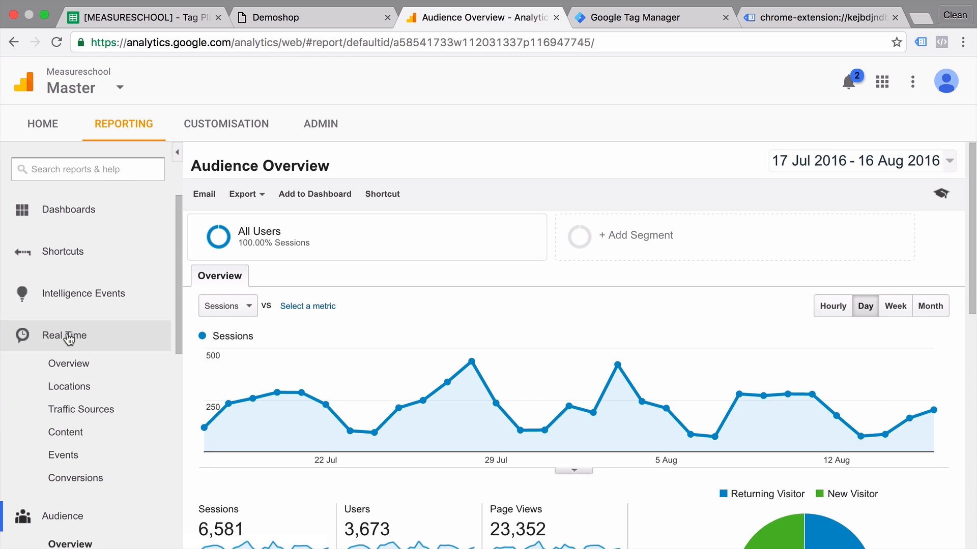
click(64, 363)
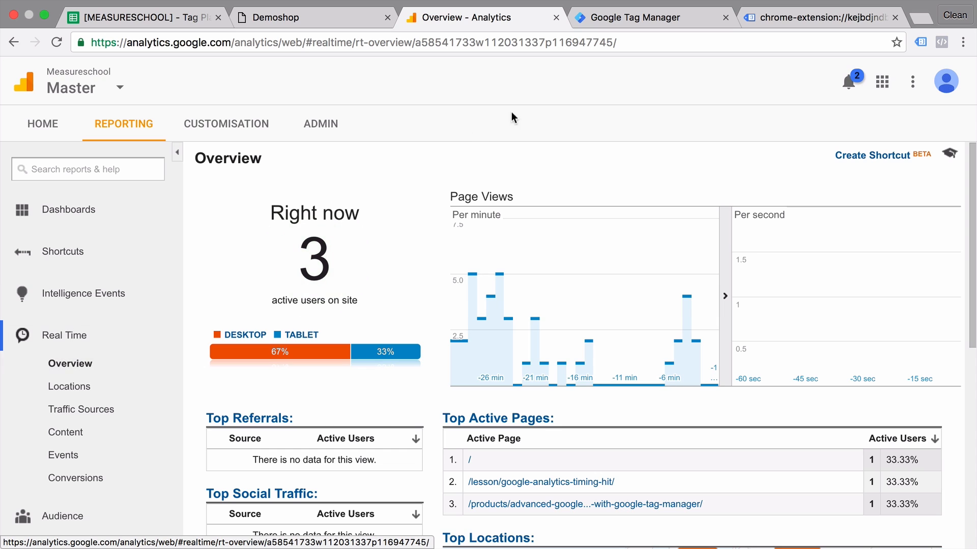
- Reload the Demoshop home page and check its page views in the Analytics Real Time Overview
click(611, 20)
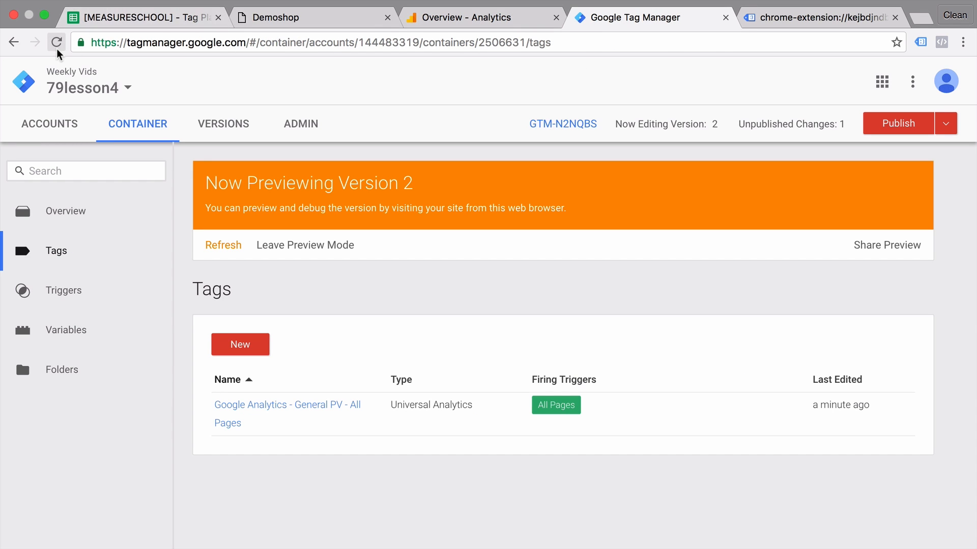
click(307, 17)
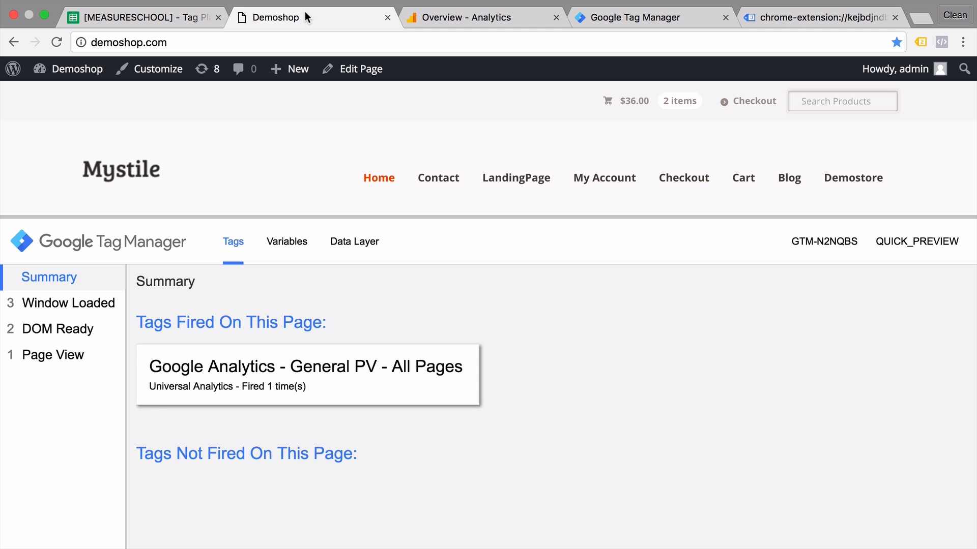
click(56, 40)
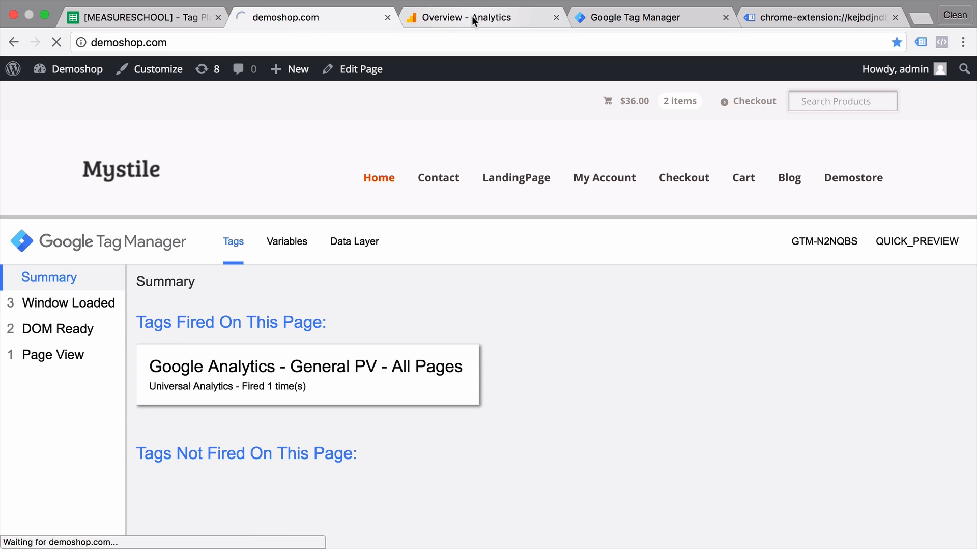
click(471, 16)
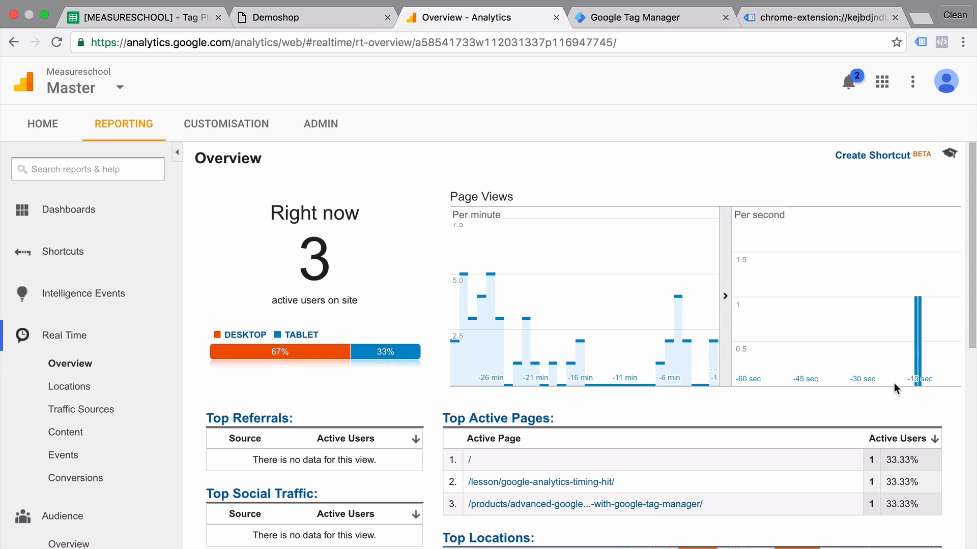
- Open the Mystile theme's header.php file in the WordPress theme editor
click(357, 9)
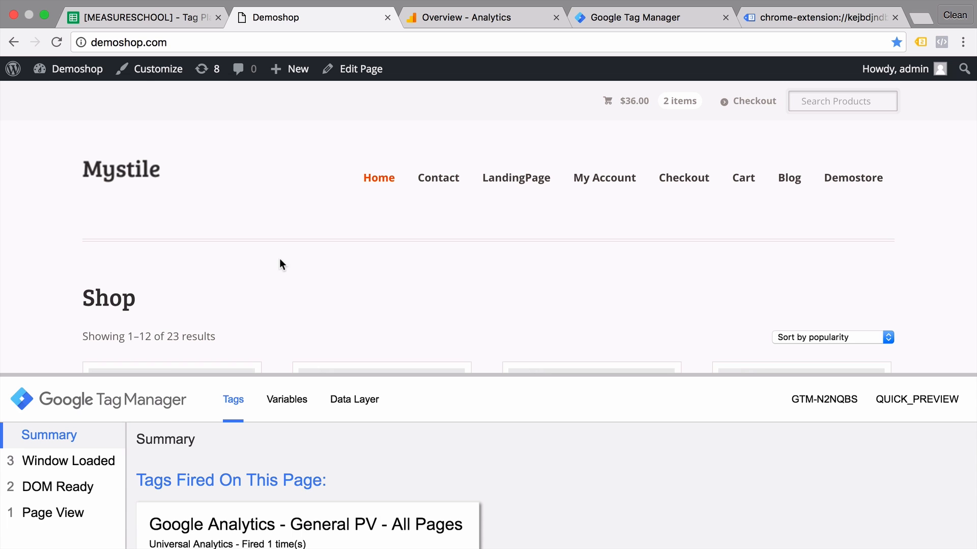
click(92, 71)
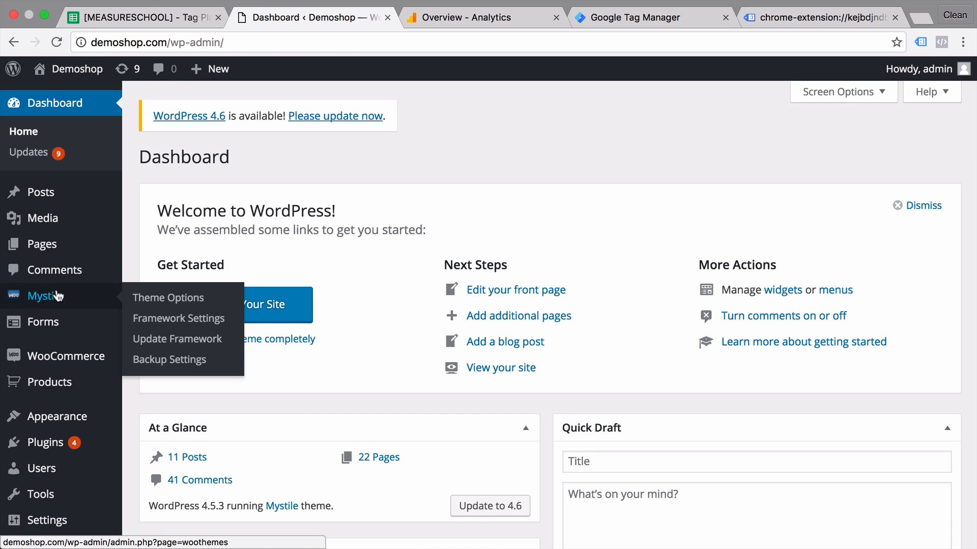
mouse_move(92, 422)
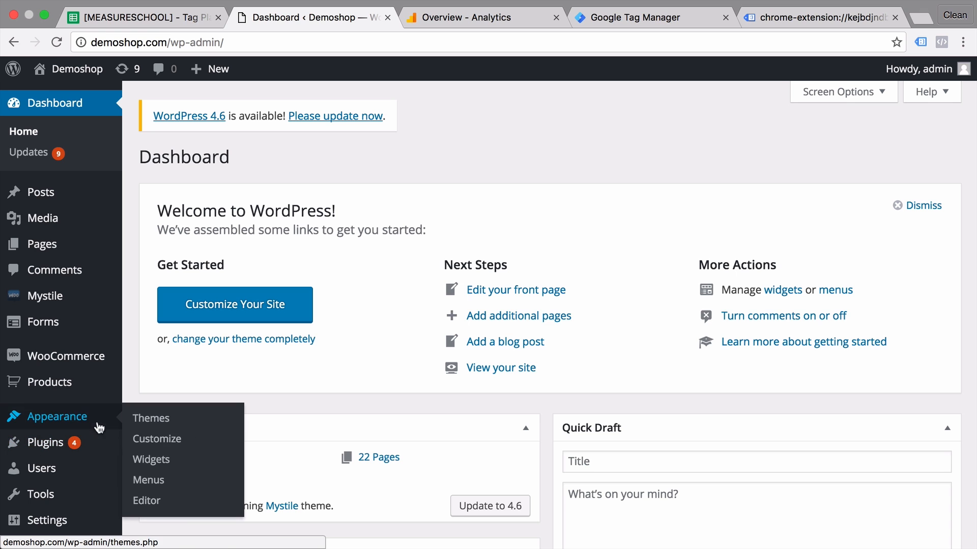
click(166, 501)
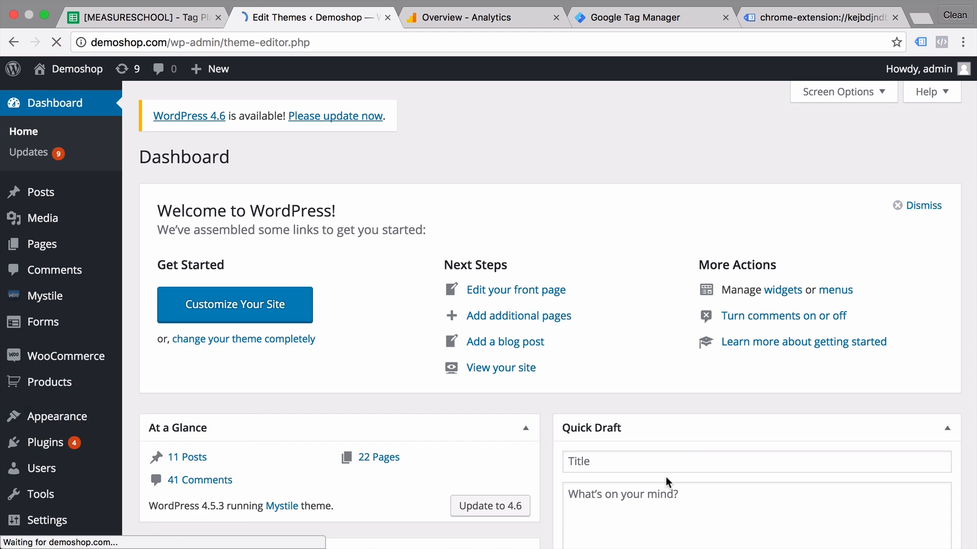
scroll(839, 407, down, 15)
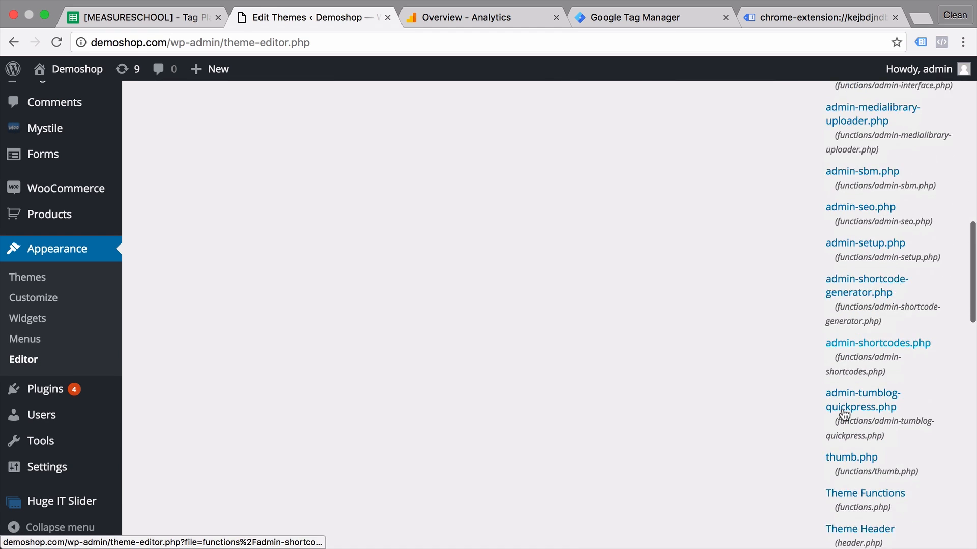
click(852, 437)
- Delete the hard-coded Google Analytics script from the head section of header.php
scroll(156, 333, down, 3)
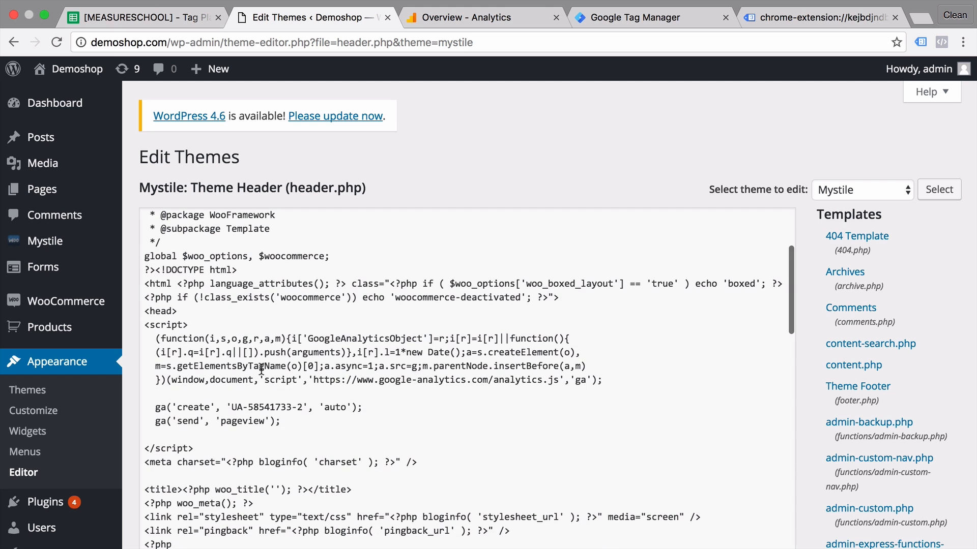
drag(146, 325, 206, 445)
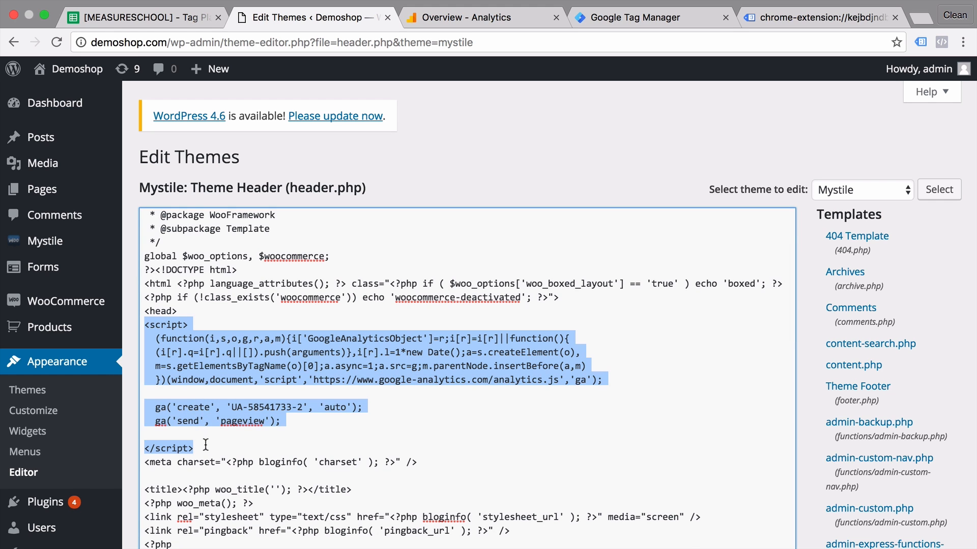
key(BackSpace)
scroll(134, 335, down, 5)
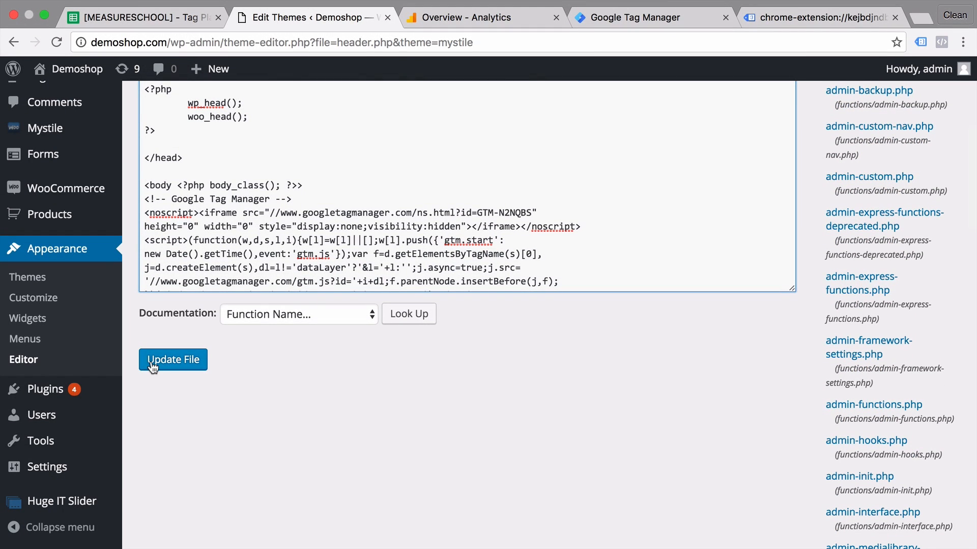
- Publish version 2 of the Tag Manager container and save the edited header.php in the WordPress theme editor
click(629, 22)
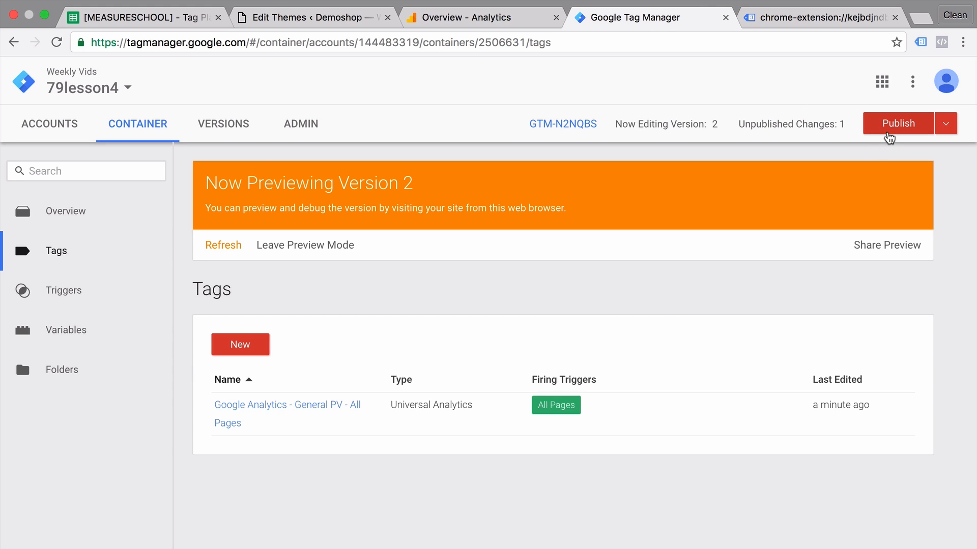
click(887, 133)
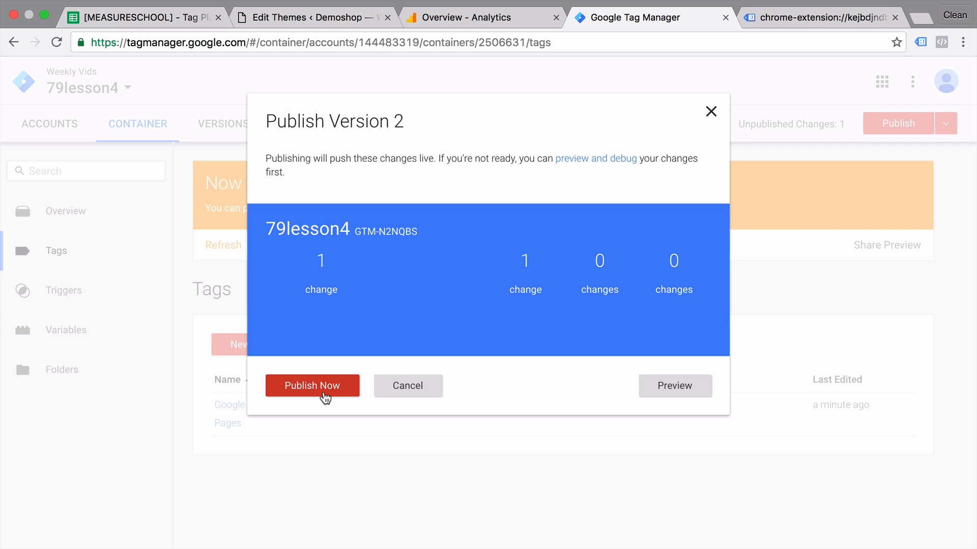
click(324, 397)
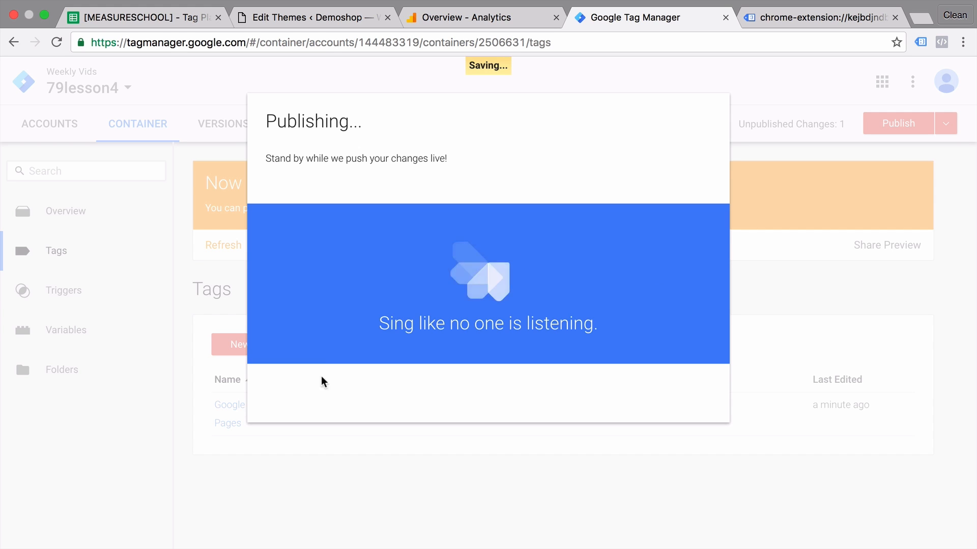
click(327, 18)
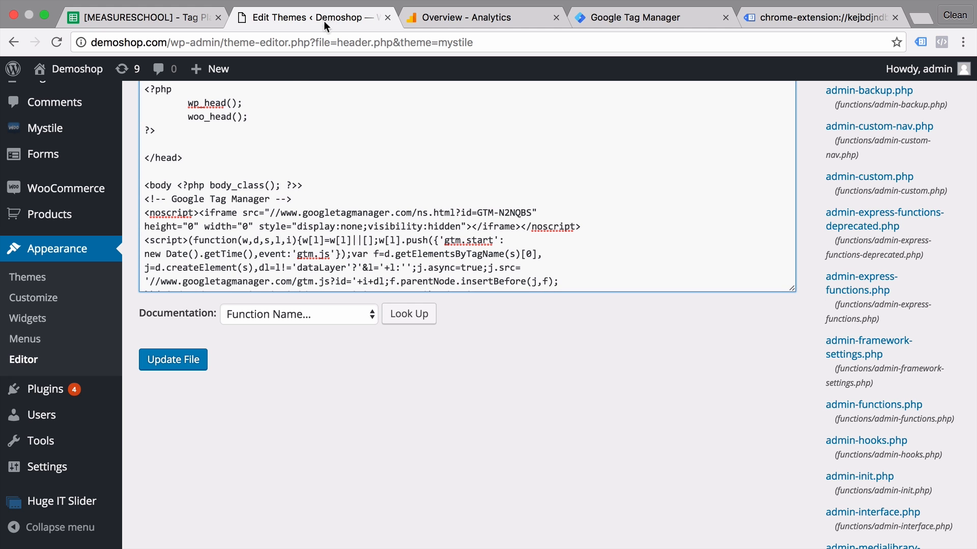
click(168, 362)
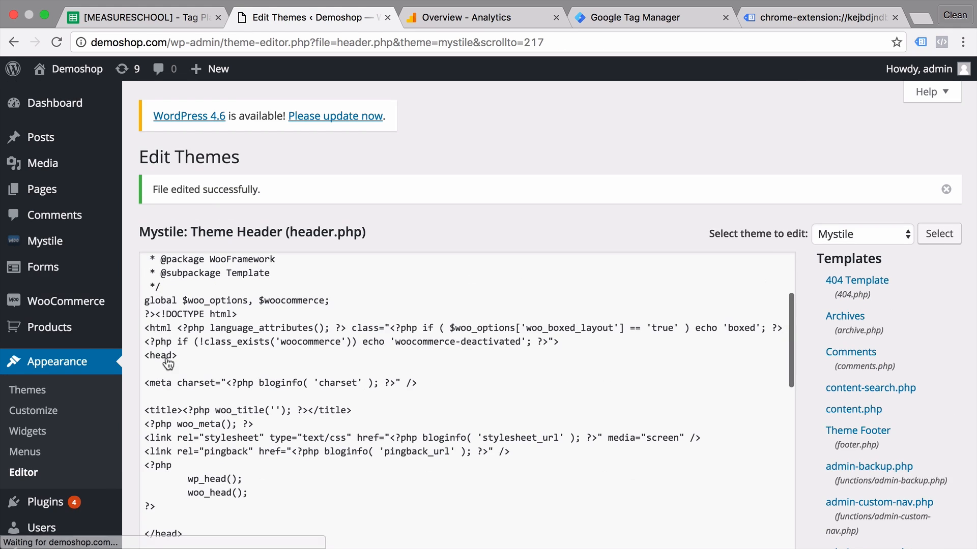
- Dismiss the publishing dialog, refresh the container preview and visit the Demoshop home page
click(666, 16)
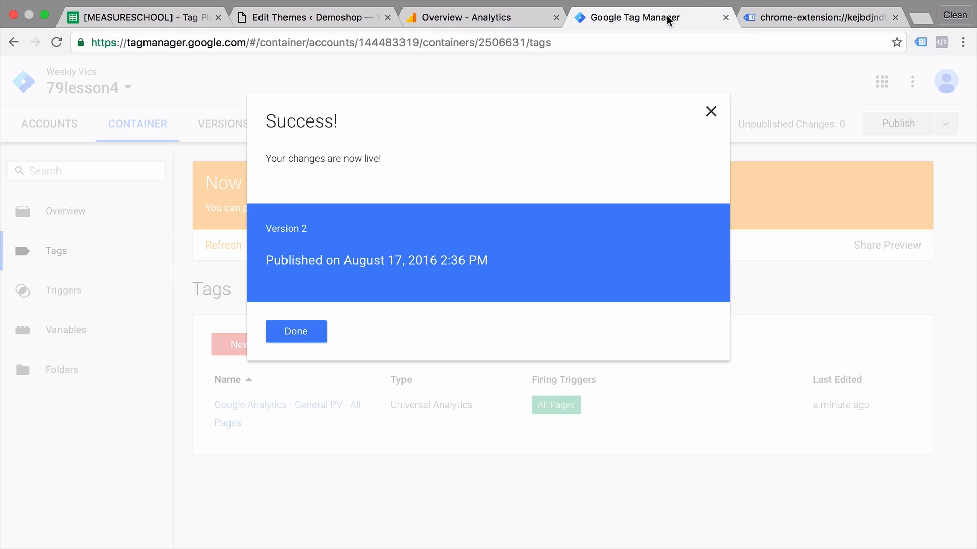
click(290, 335)
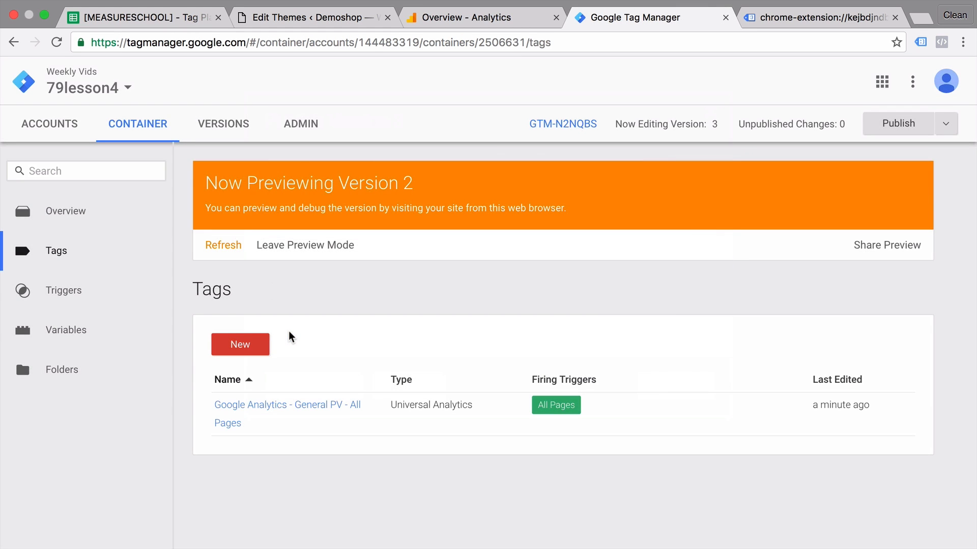
click(227, 246)
click(305, 18)
click(89, 75)
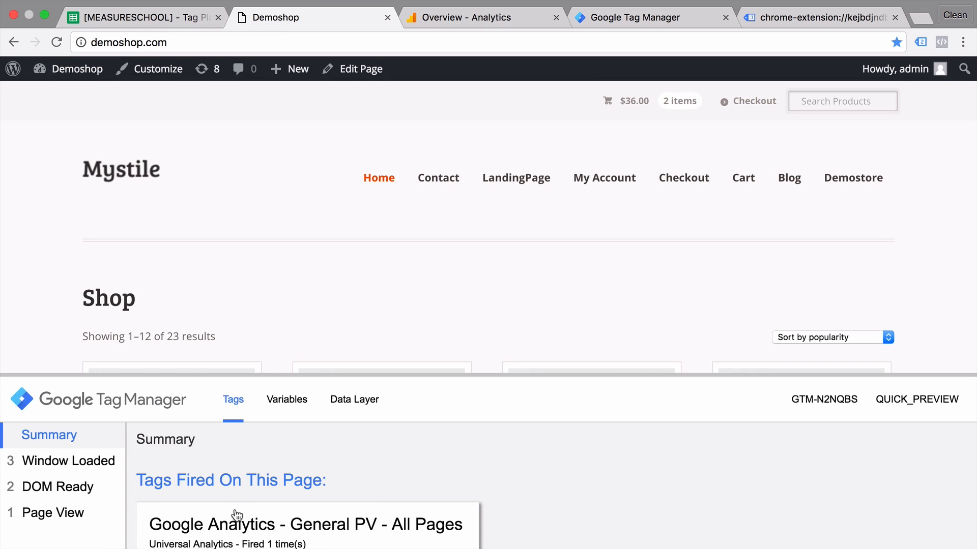
- Inspect the detected tags and the Google Analytics tag's pageview requests in Tag Assistant
click(924, 43)
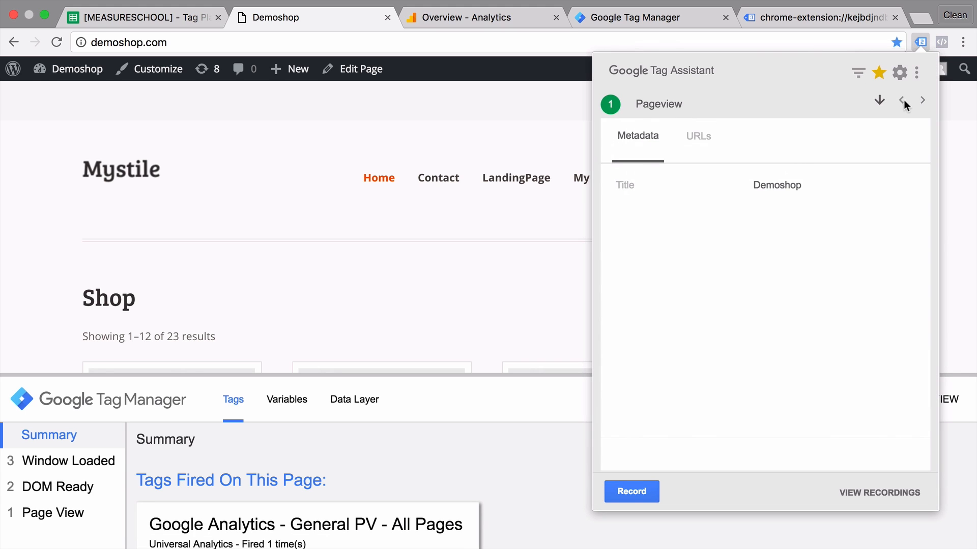
click(902, 100)
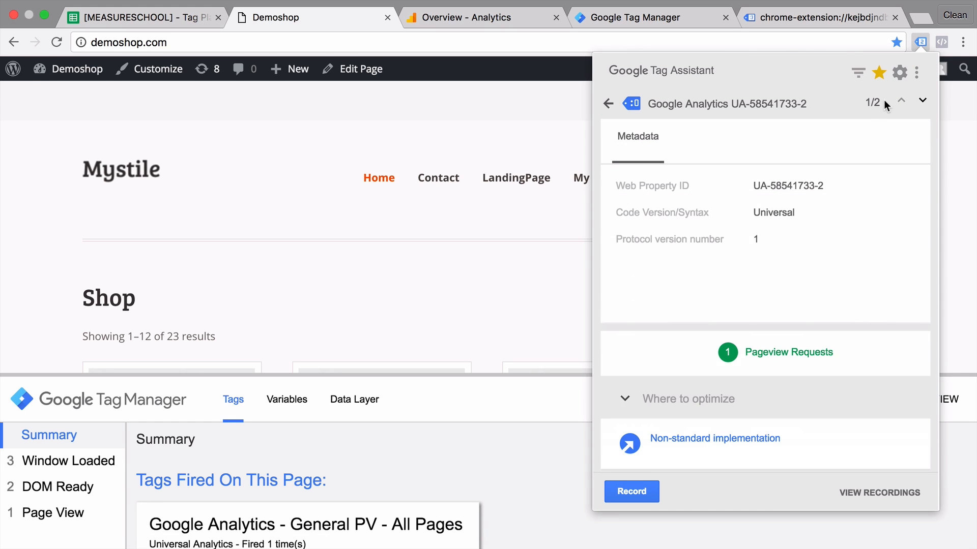
click(608, 103)
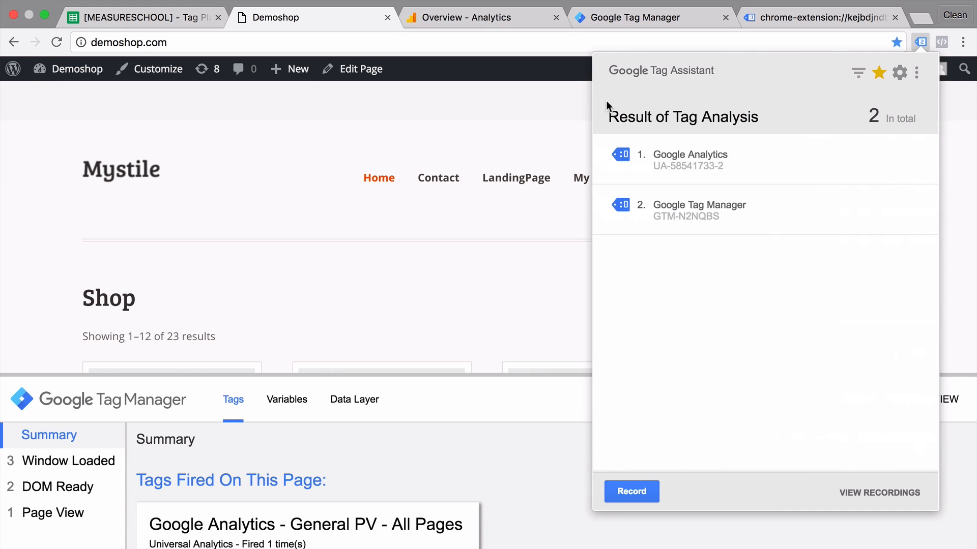
click(668, 172)
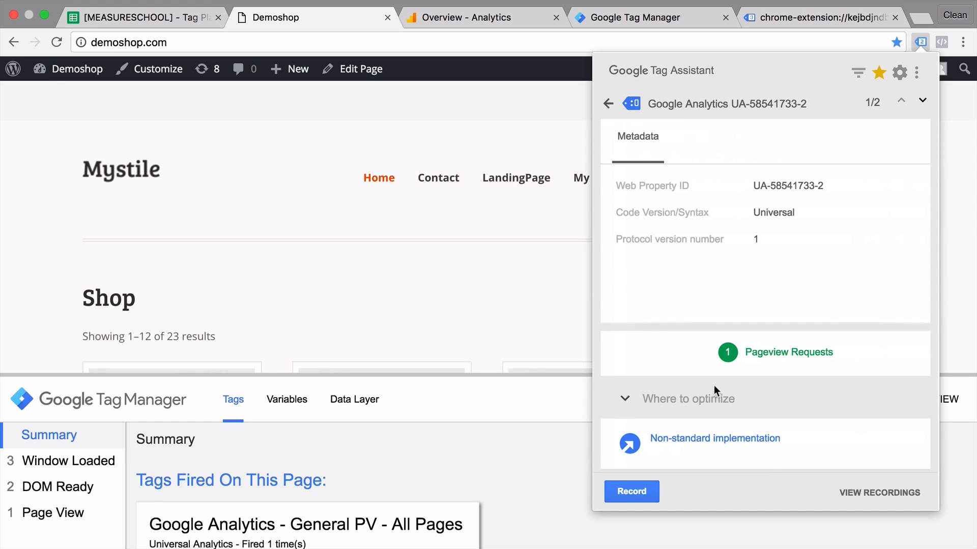
click(493, 319)
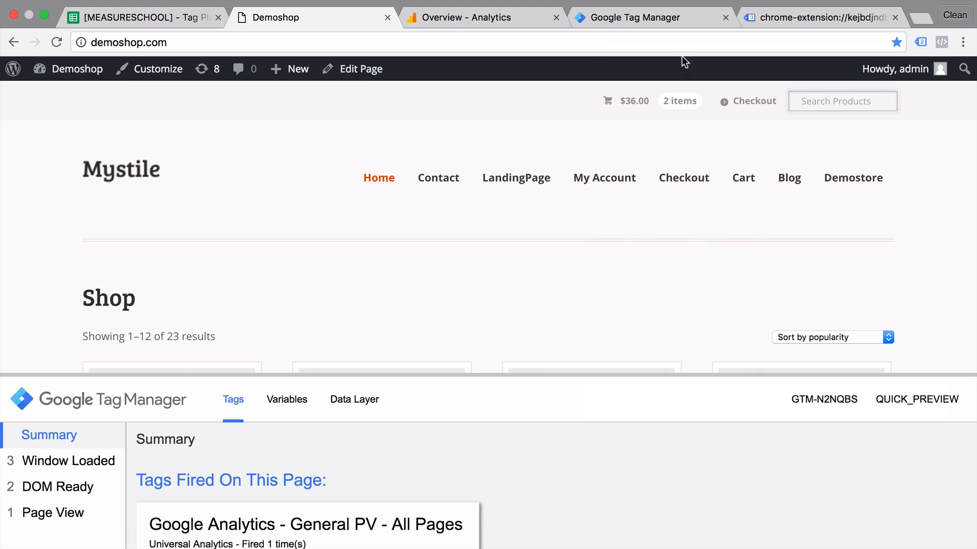
- Leave preview mode for the container in Google Tag Manager
click(649, 24)
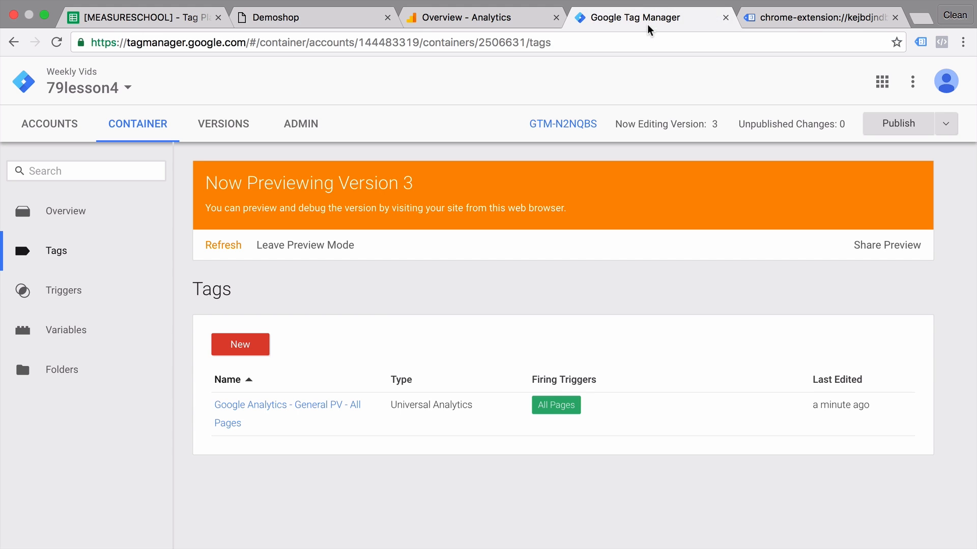
click(282, 245)
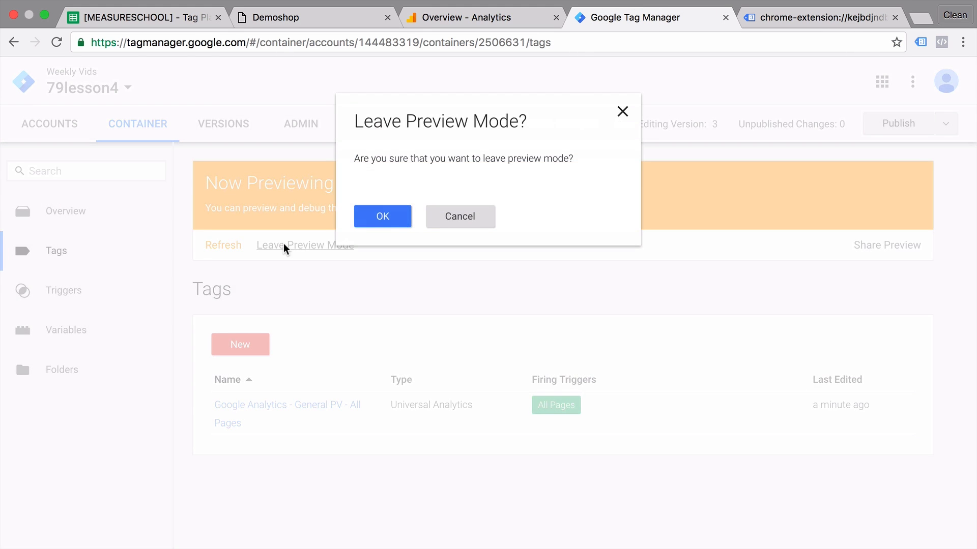
click(395, 223)
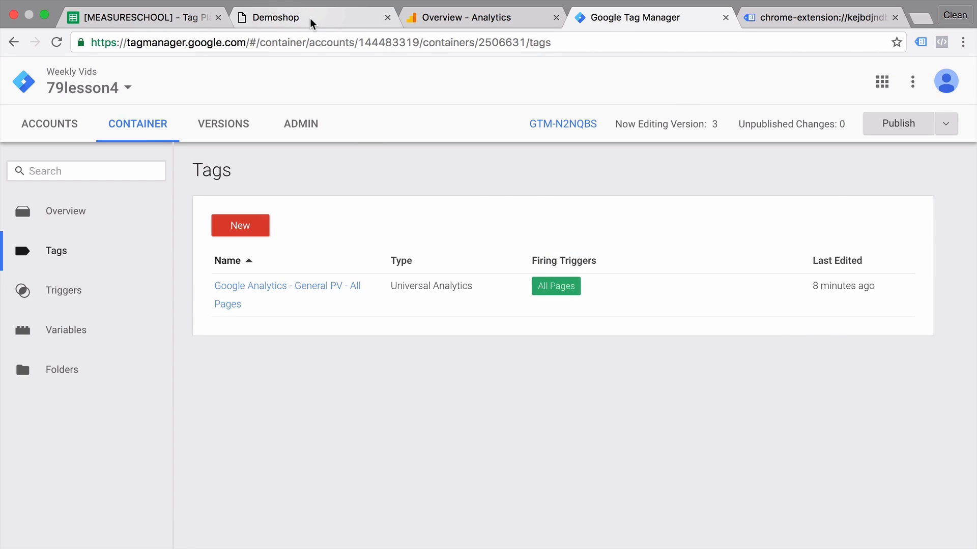
- Reload the Demoshop home page outside preview mode and check its Google Analytics tag and tag list in Tag Assistant
click(310, 18)
click(56, 41)
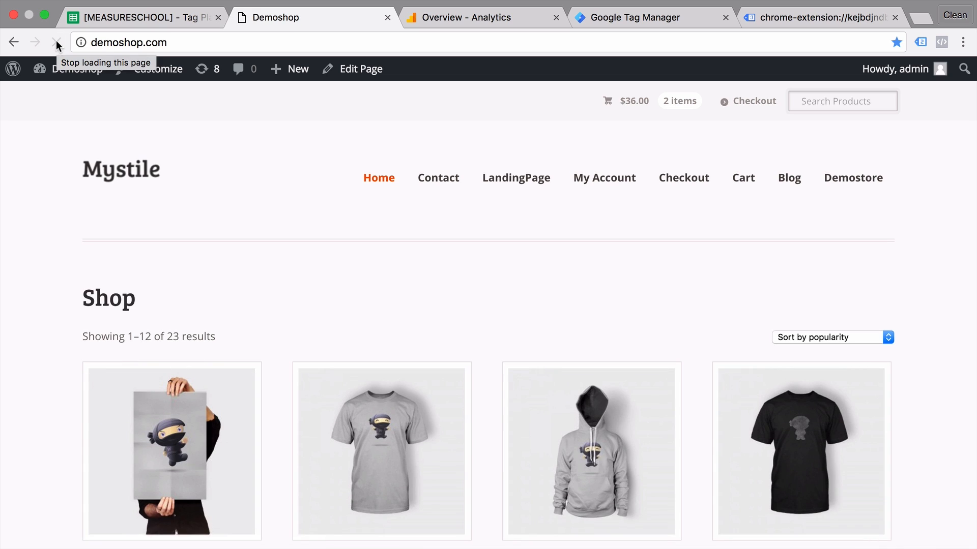
click(922, 42)
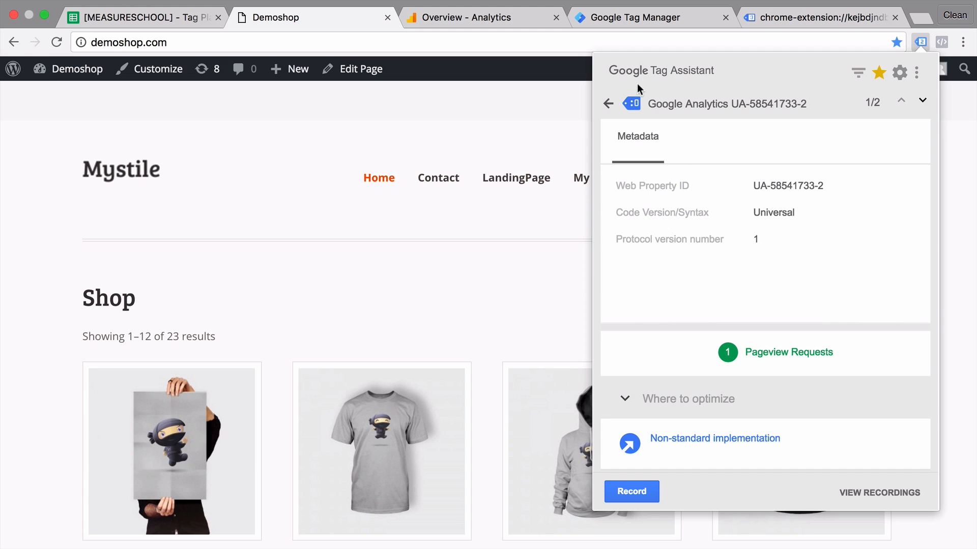
click(607, 104)
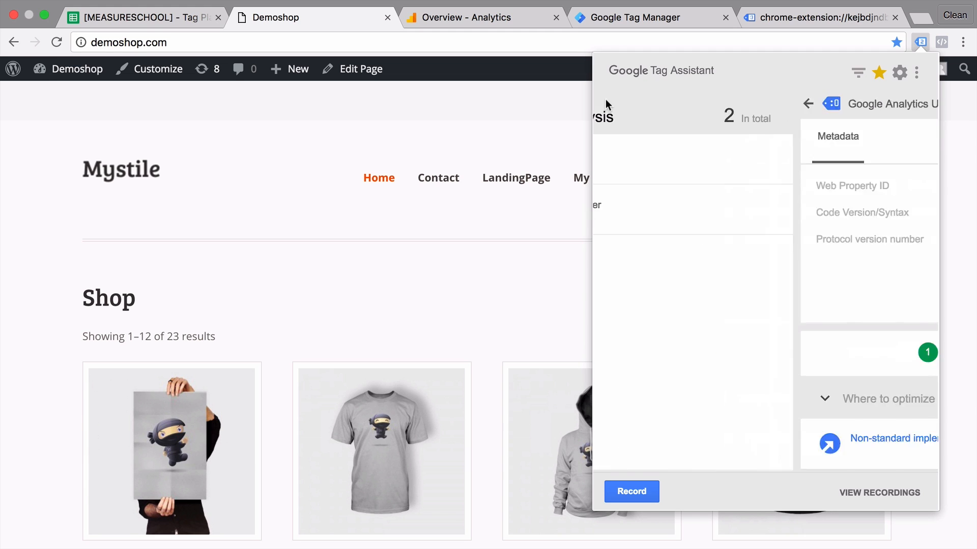
click(530, 121)
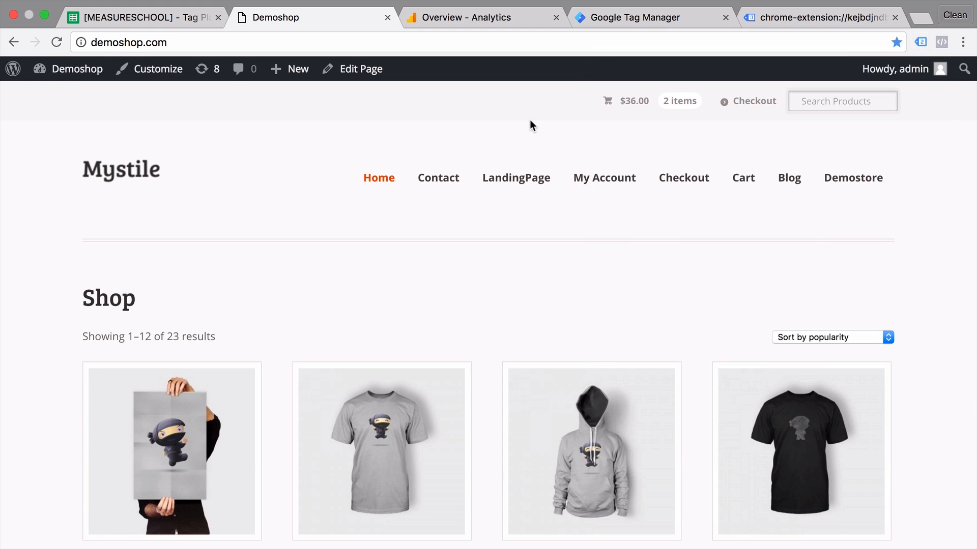